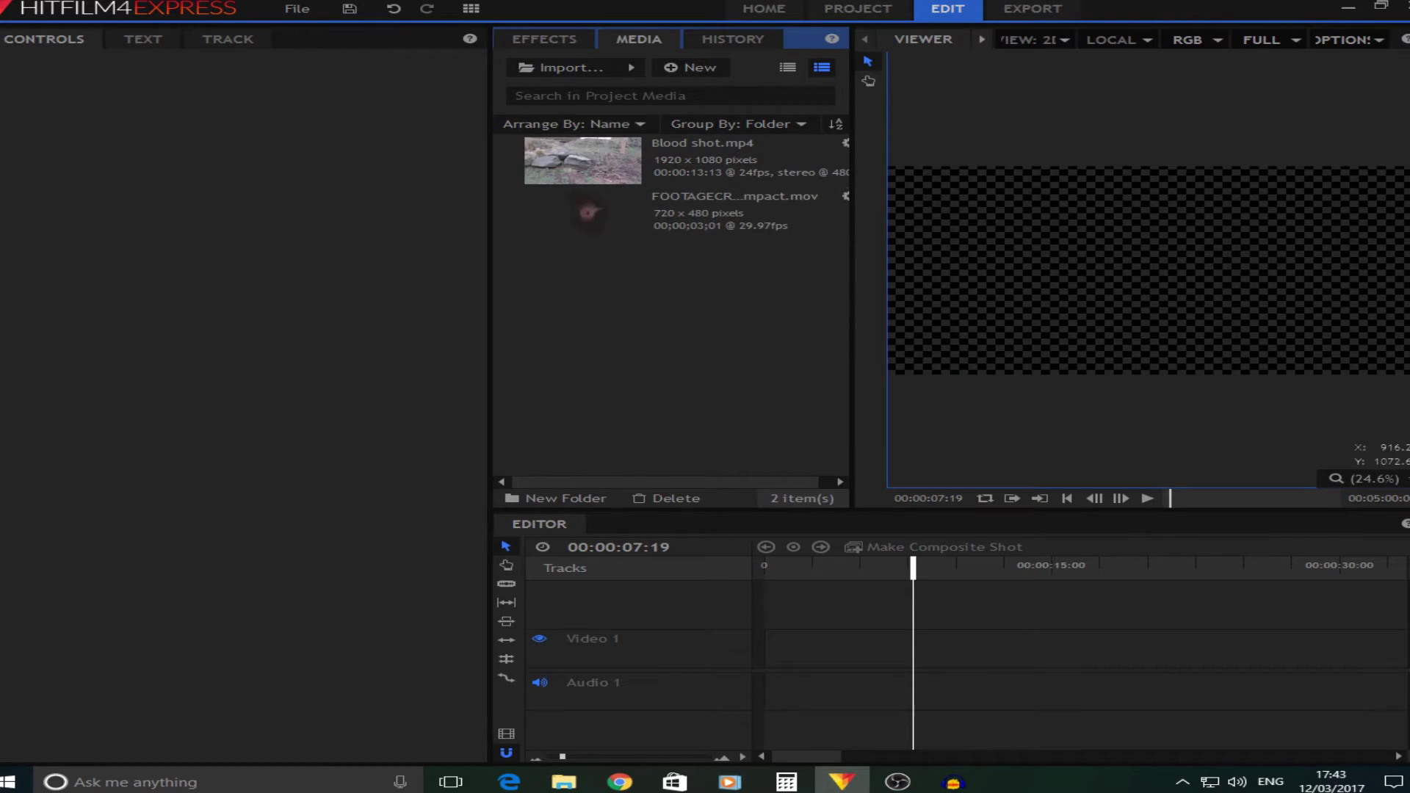
Switch from HitFilm to the browser showing FootageCrate's Blood Impacts page.
key(alt+Tab)
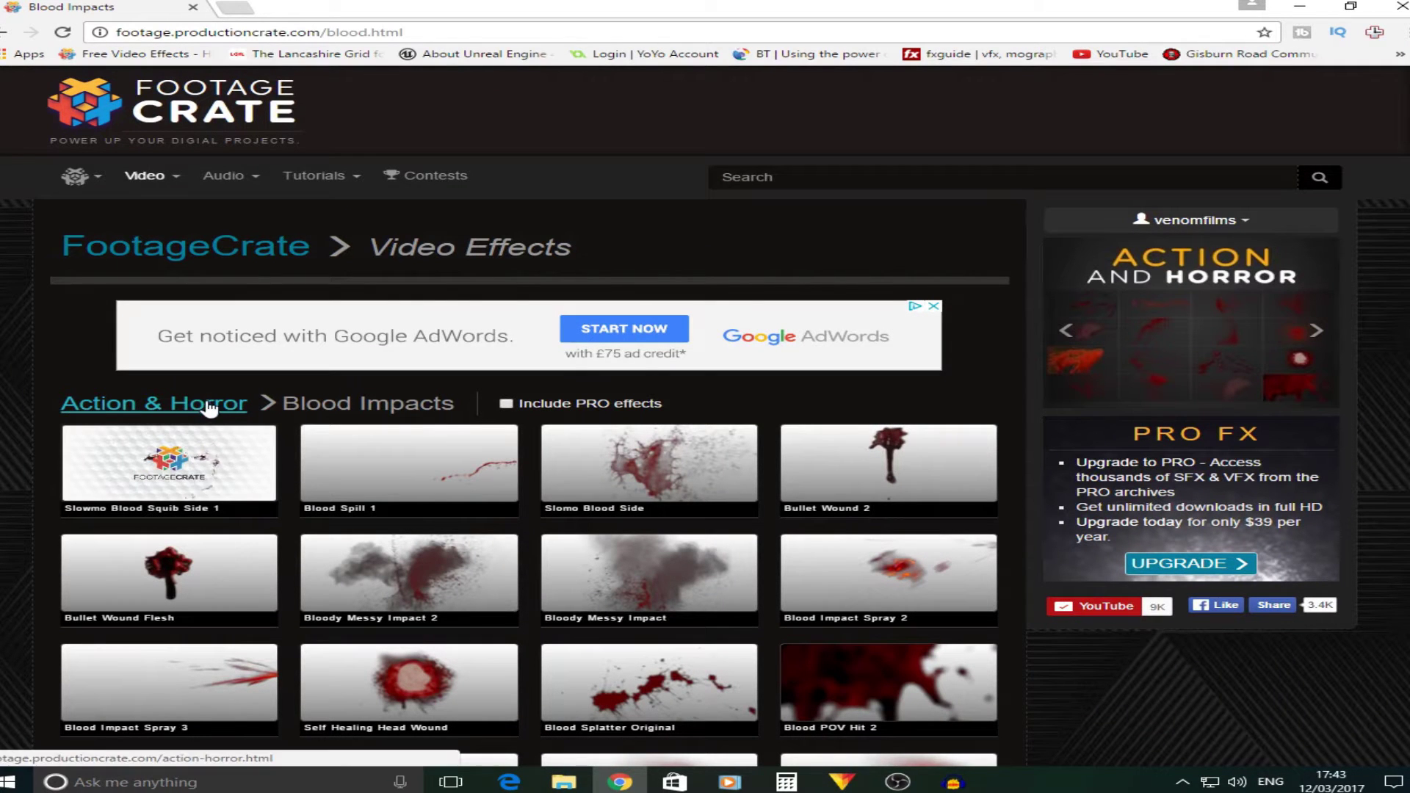
Preview the Bloody Messy Impact and Blood POV Hit 2 blood effects on FootageCrate.
scroll(489, 700, down, 2)
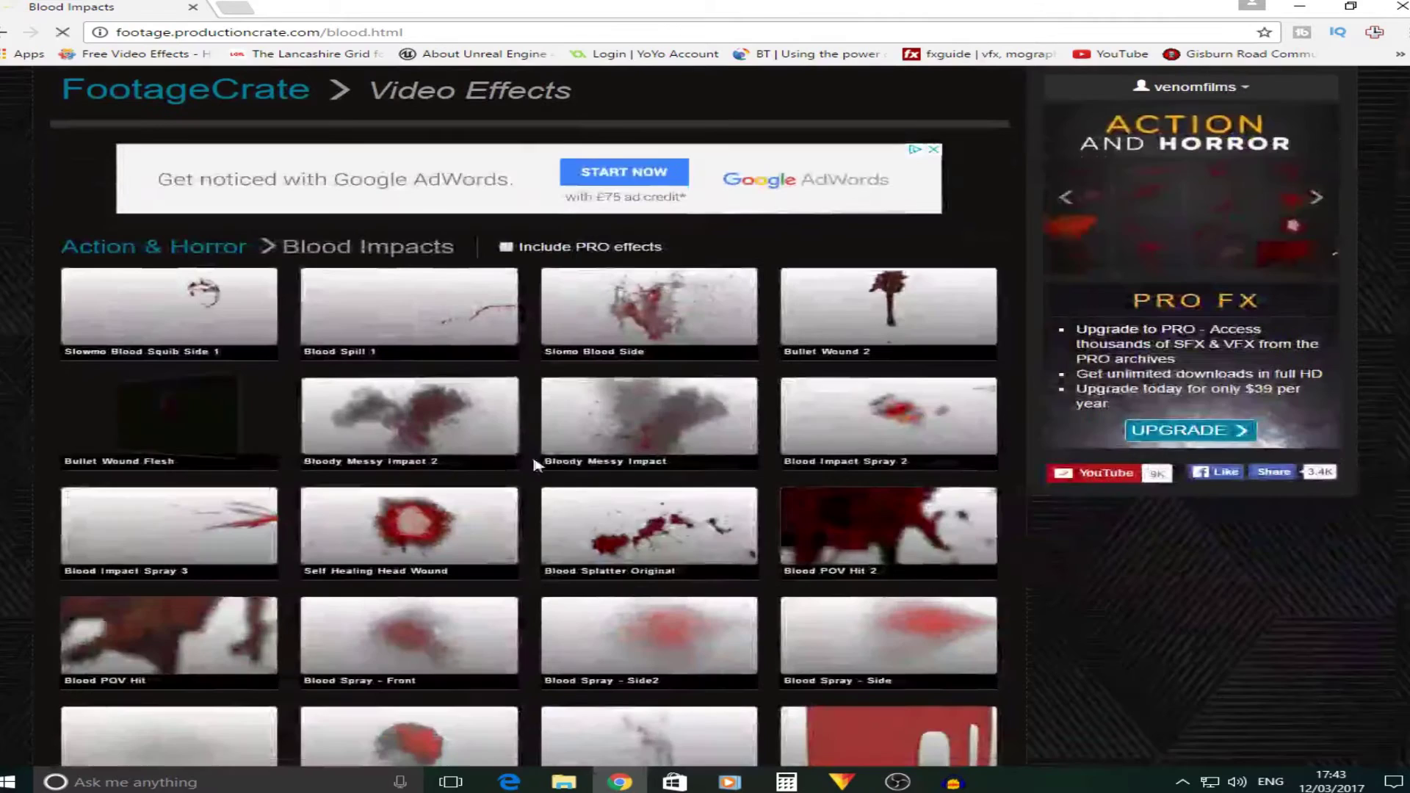
click(667, 458)
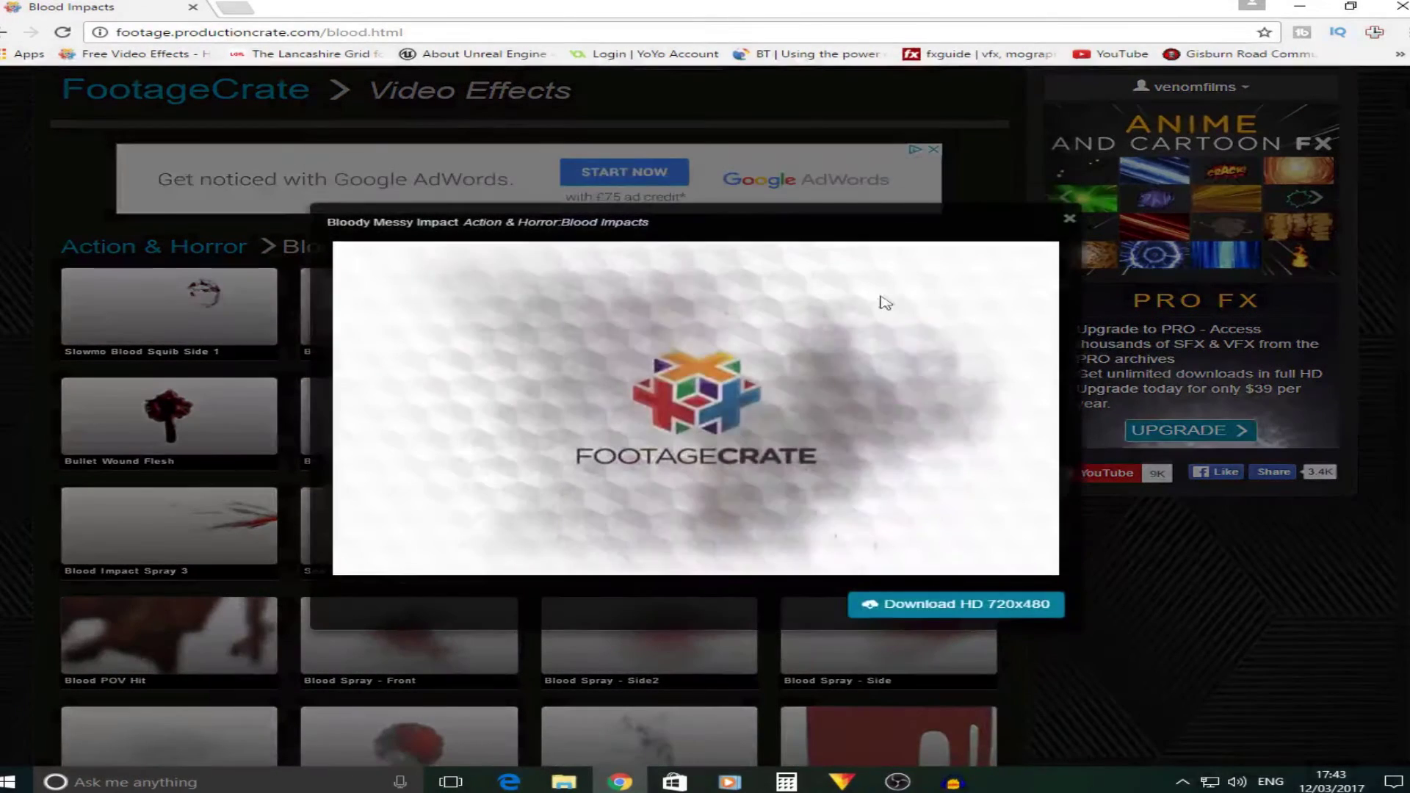
click(1069, 218)
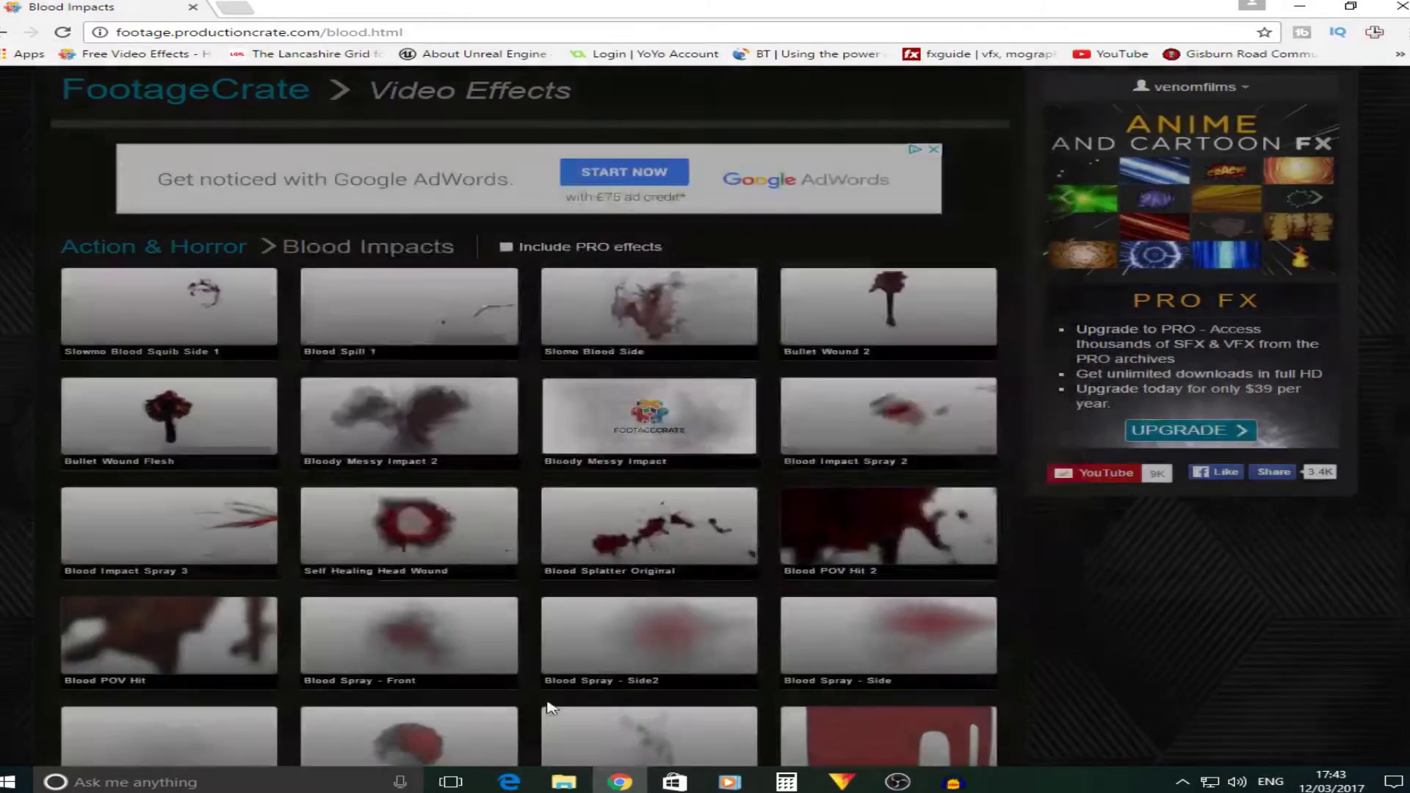
scroll(796, 485, down, 4)
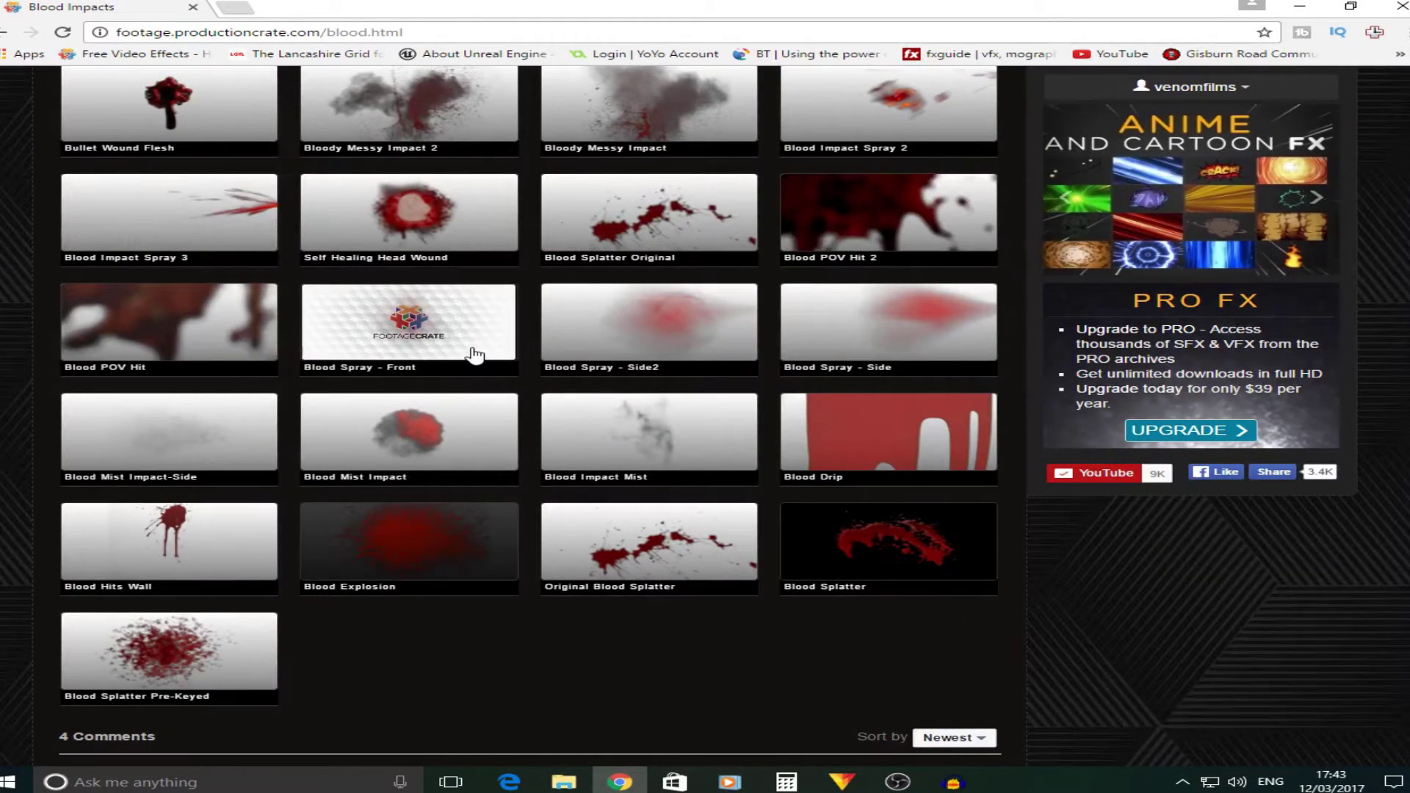
scroll(583, 340, up, 1)
scroll(582, 340, up, 3)
click(948, 534)
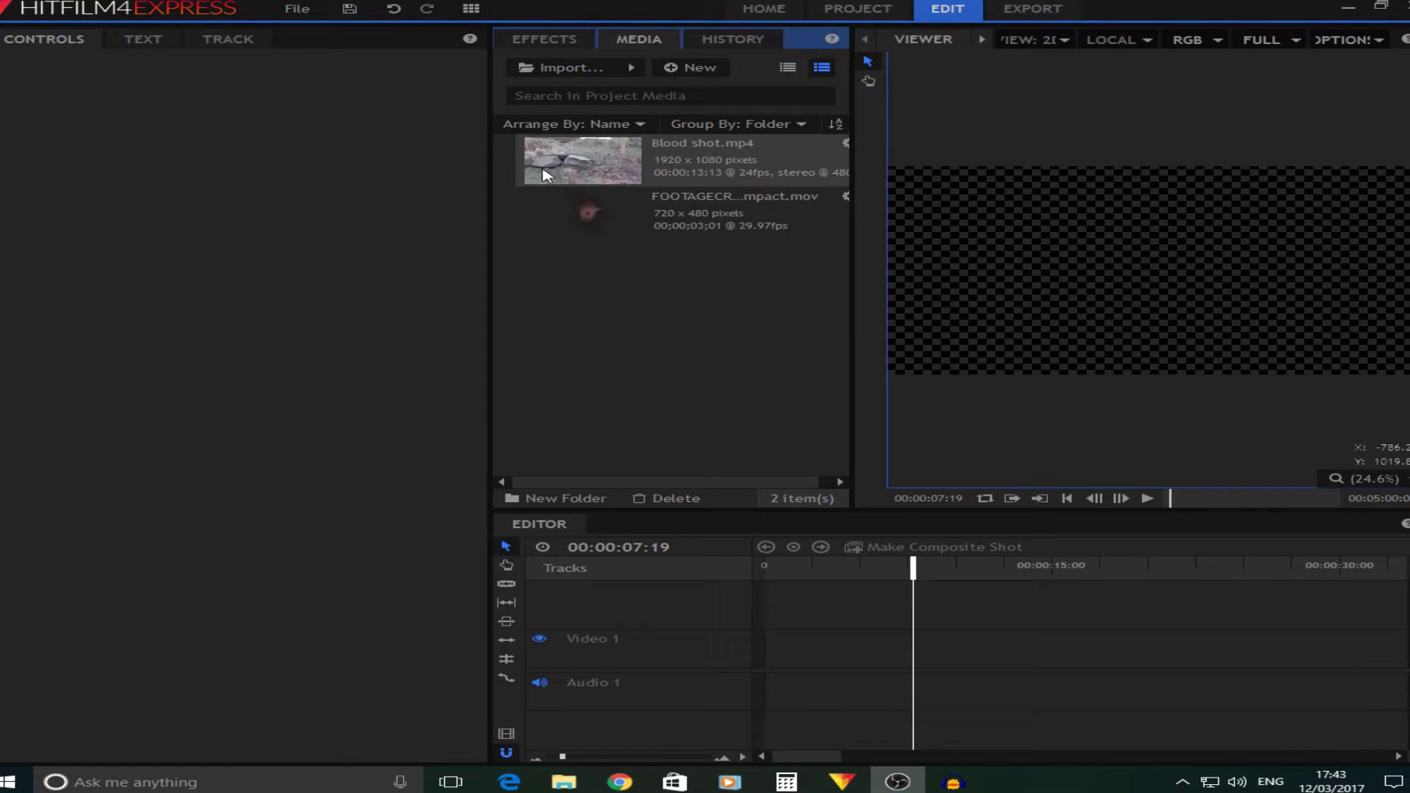
Place Blood shot.mp4 on Video 1, trimming 00:00:02:23 off its start and its end to 00:00:06:16.
drag(589, 179, 768, 645)
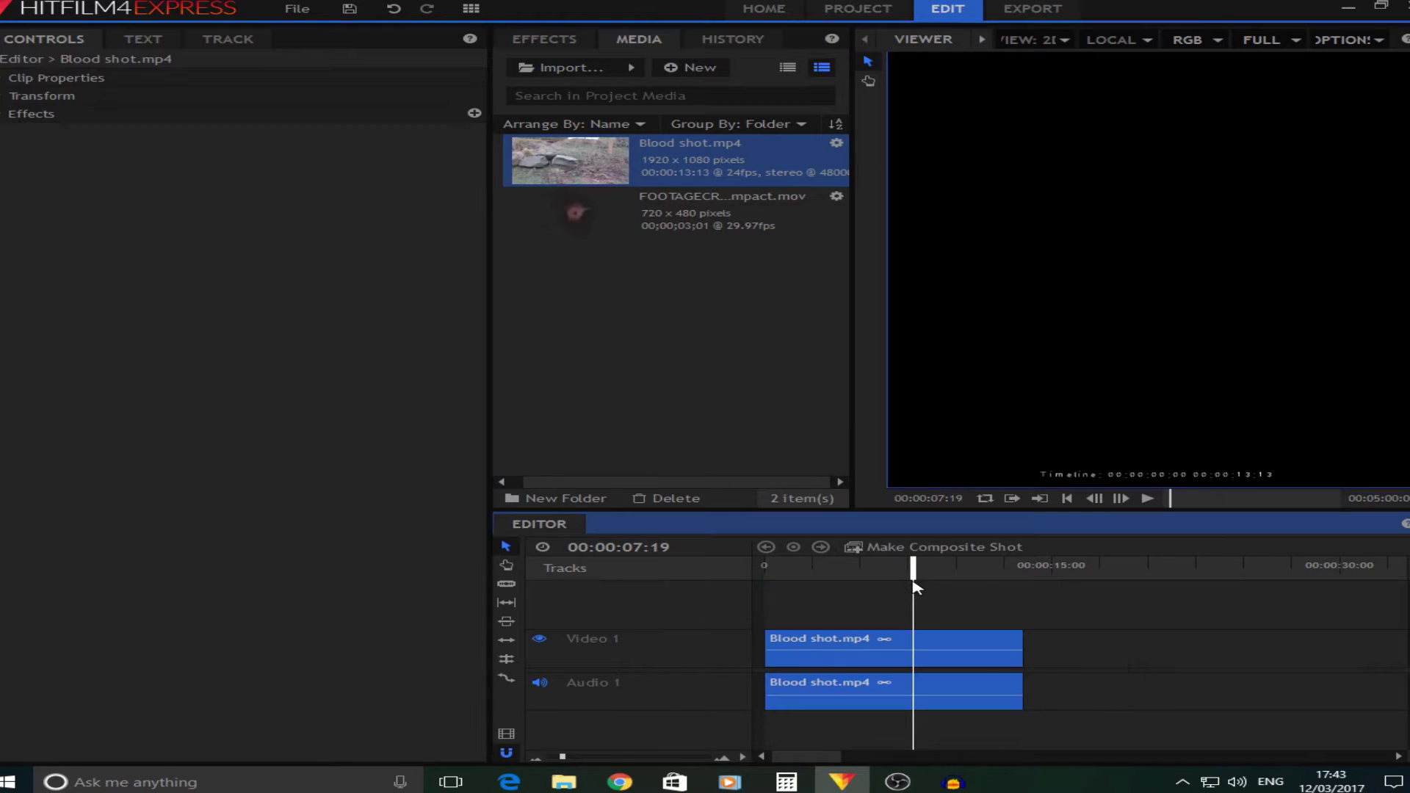
drag(893, 581, 879, 576)
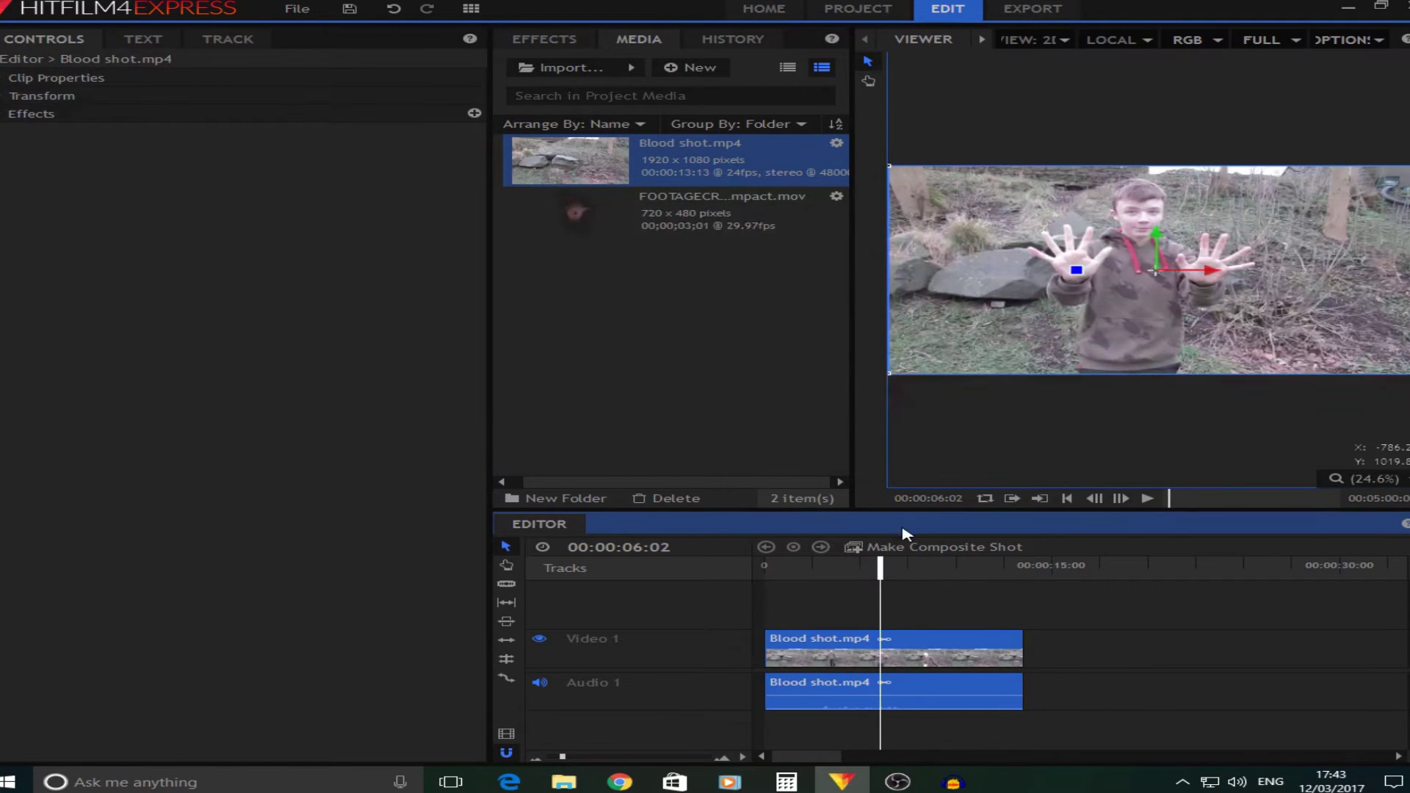
drag(761, 647, 822, 649)
drag(1031, 649, 901, 650)
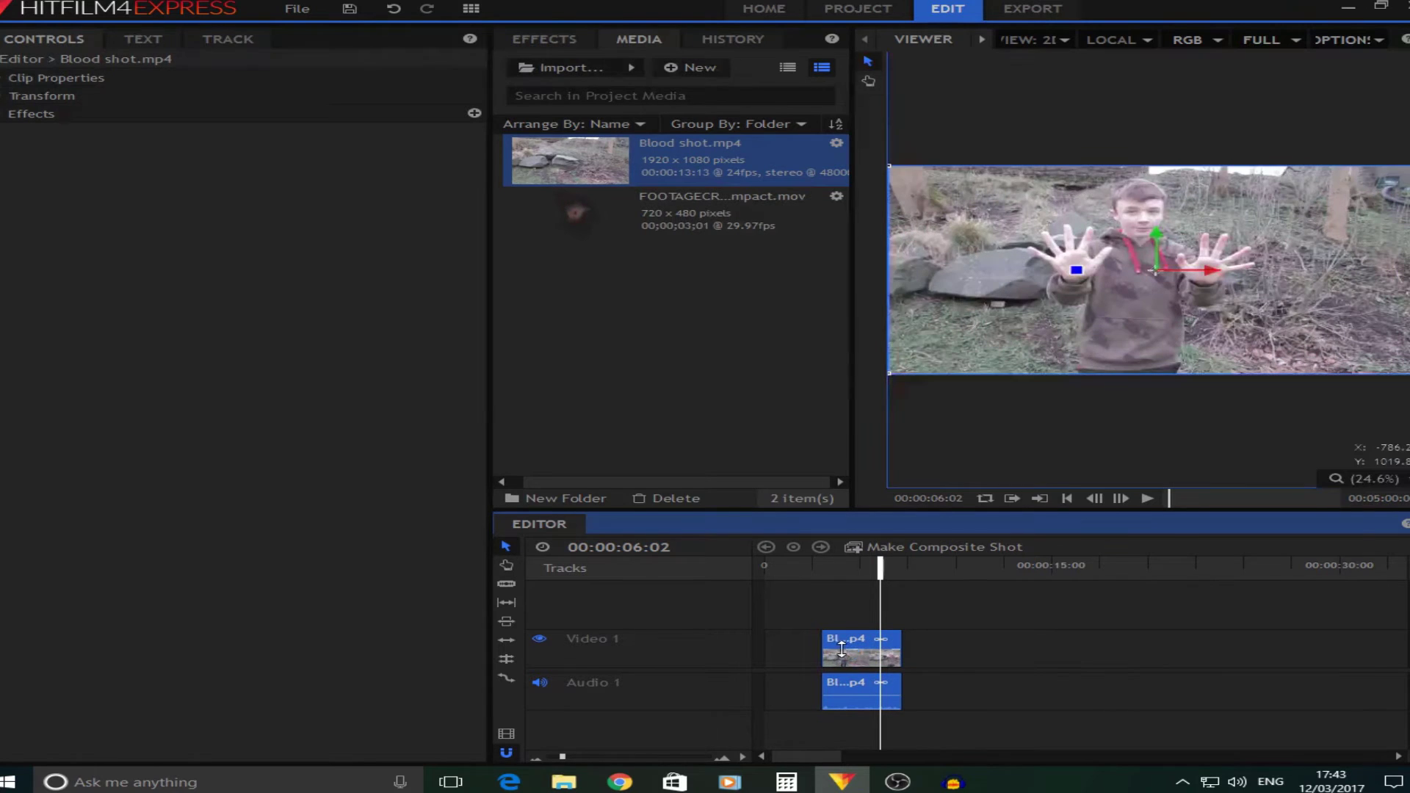
Make a composite shot from the clip and layer the FOOTAGECRATE impact .mov above the footage.
click(902, 550)
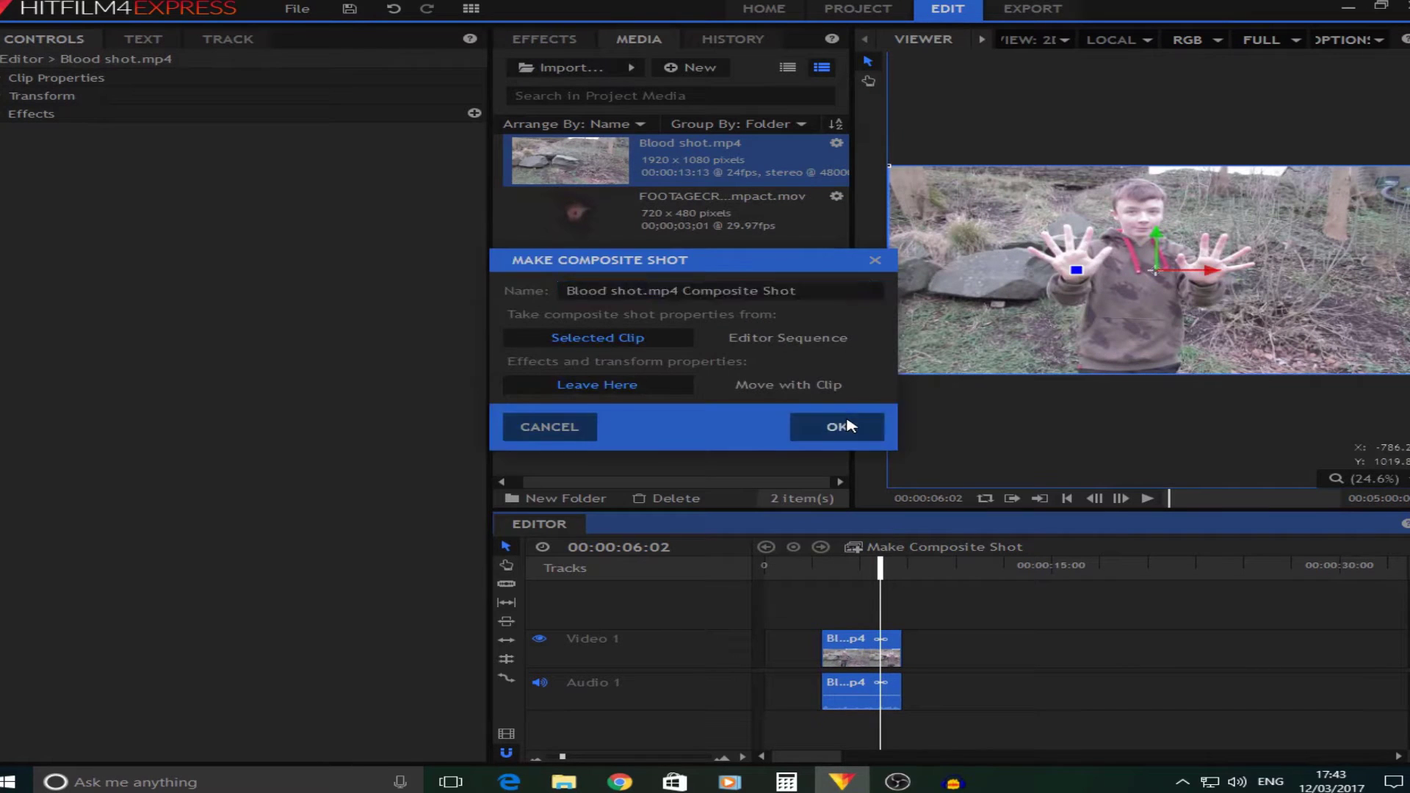
click(829, 428)
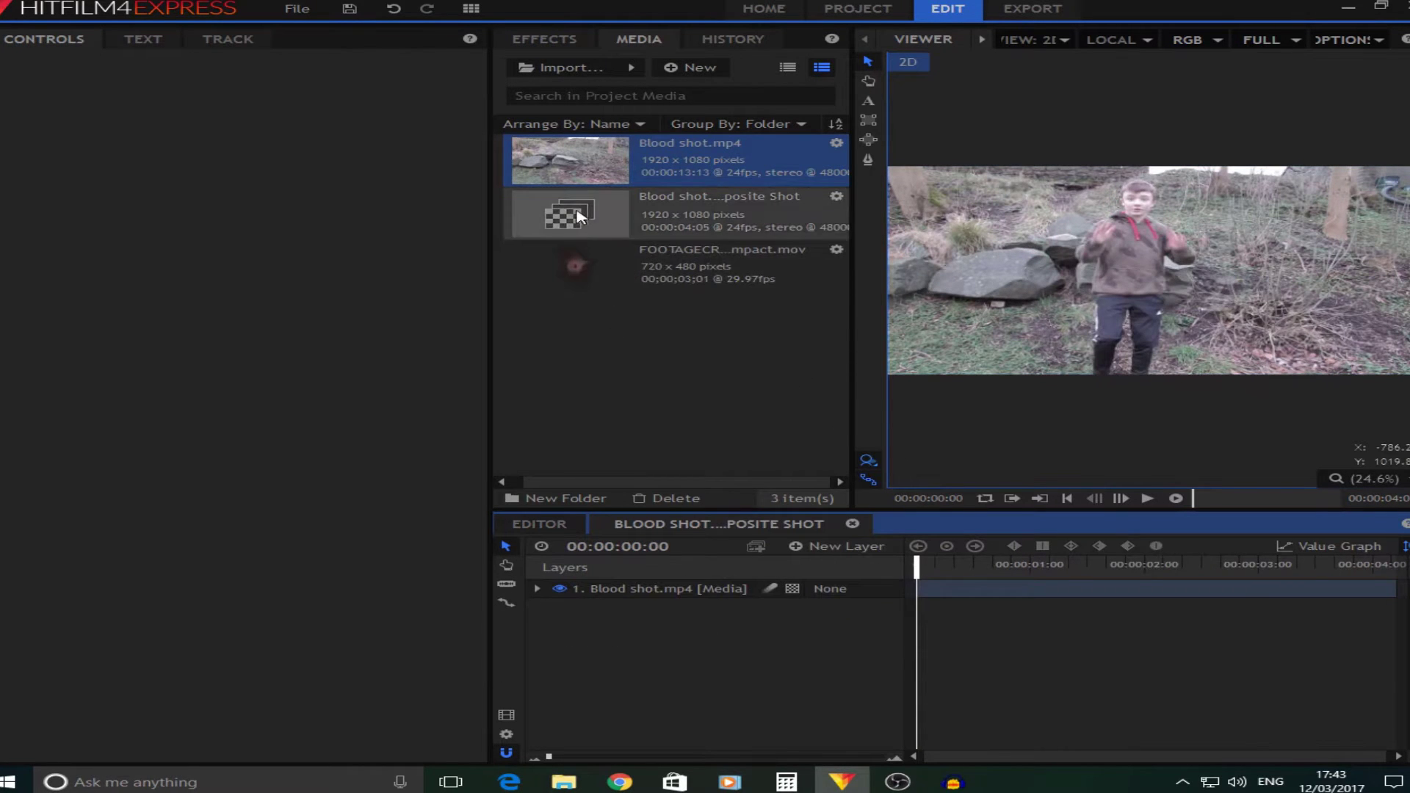
drag(592, 285, 842, 589)
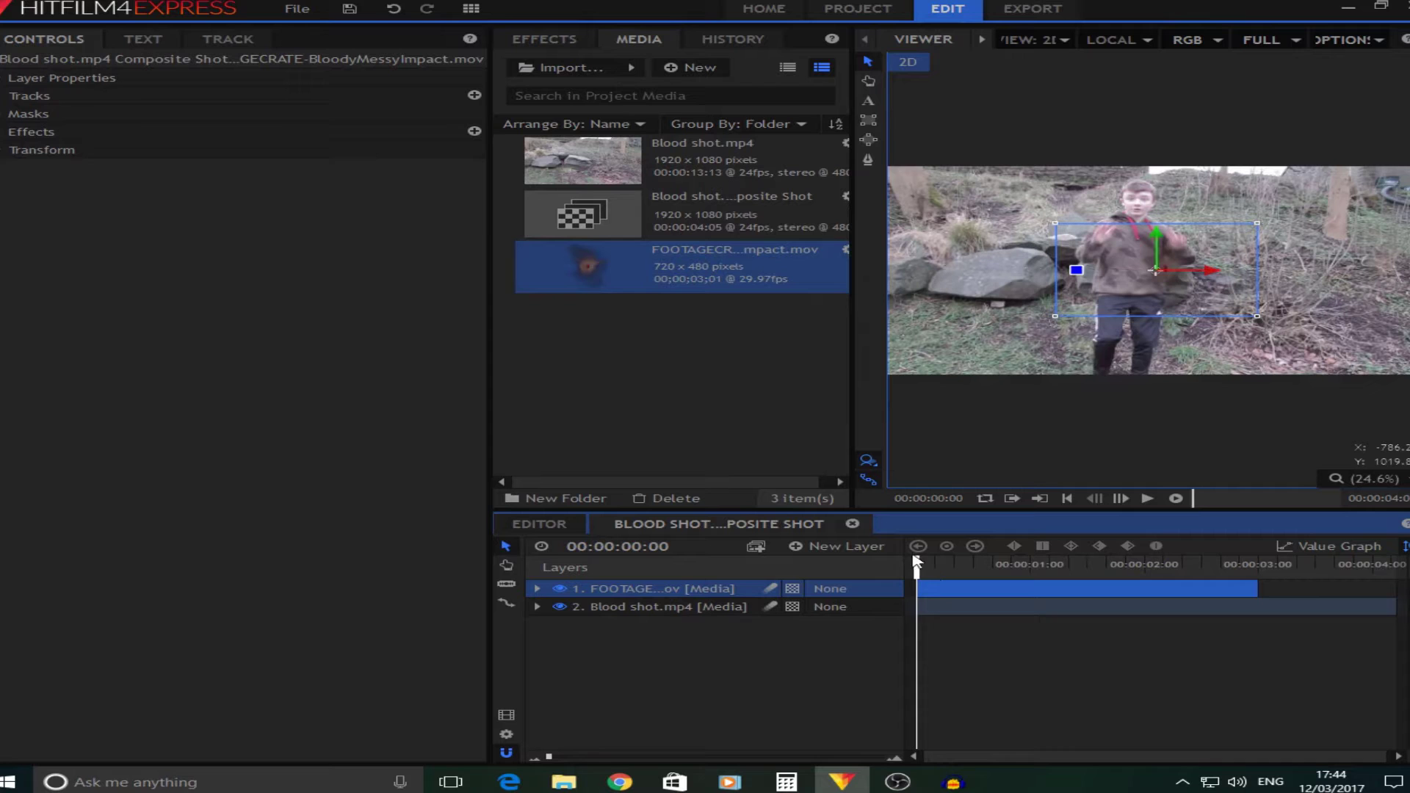
drag(919, 565, 1016, 573)
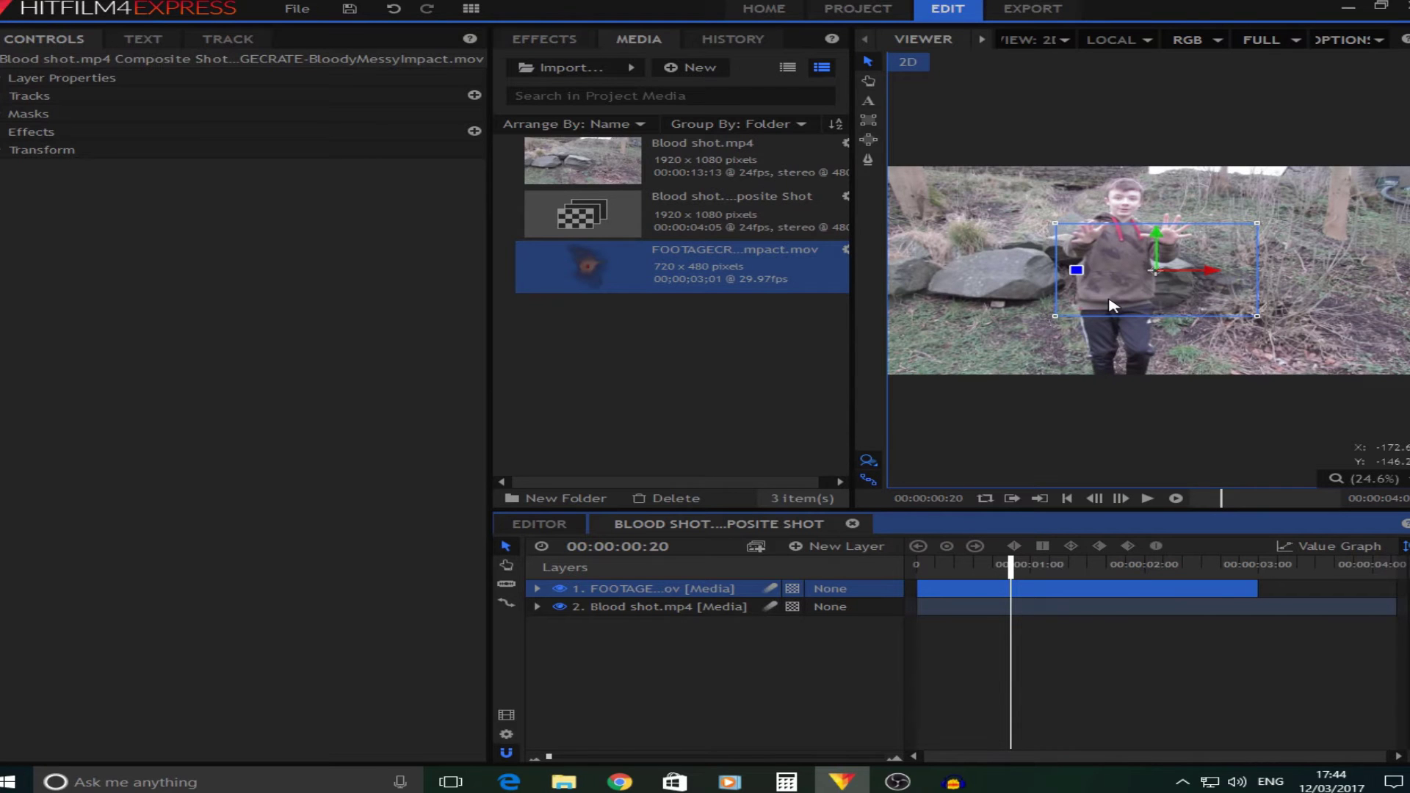
Search the effects list for 'dem', then clear the search to show all effects.
click(565, 43)
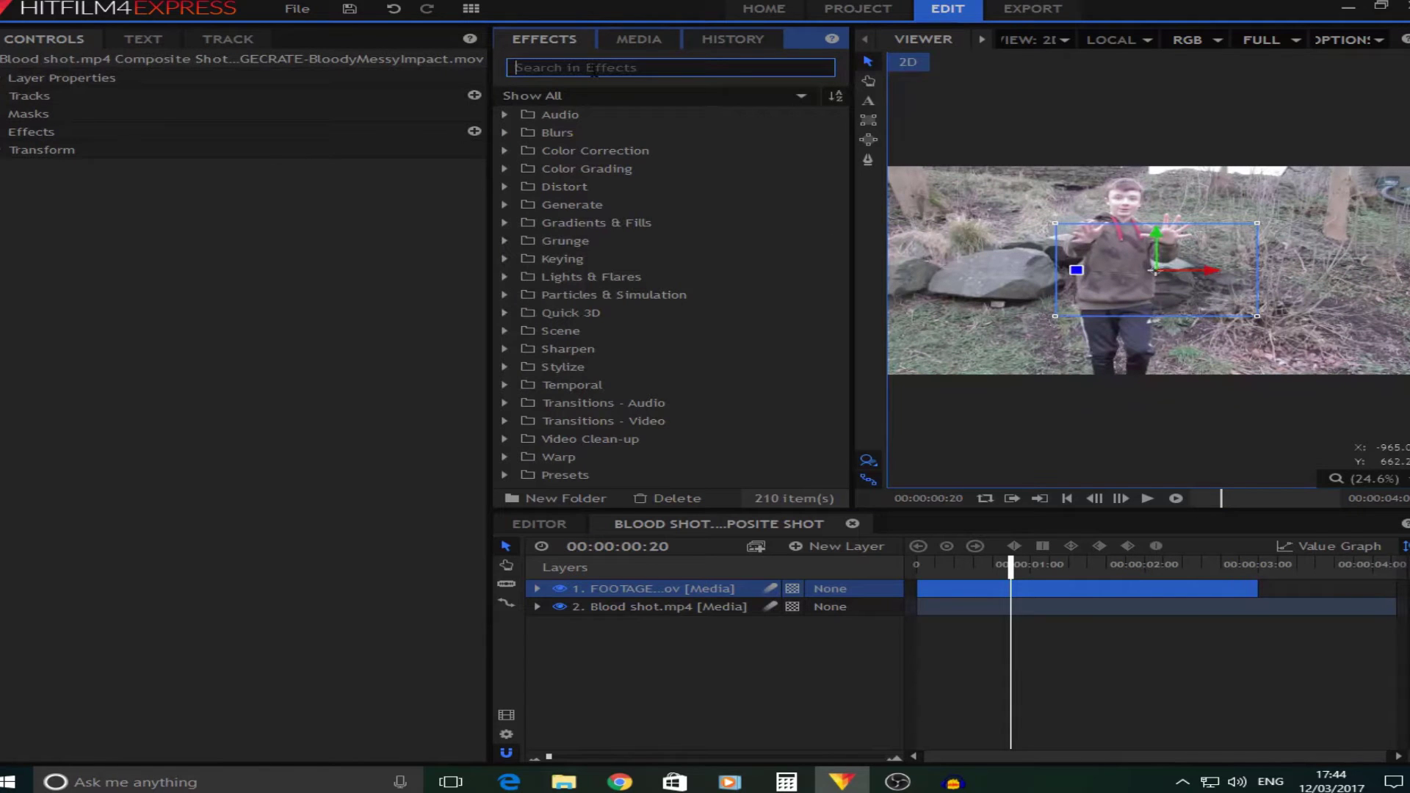
text(dem)
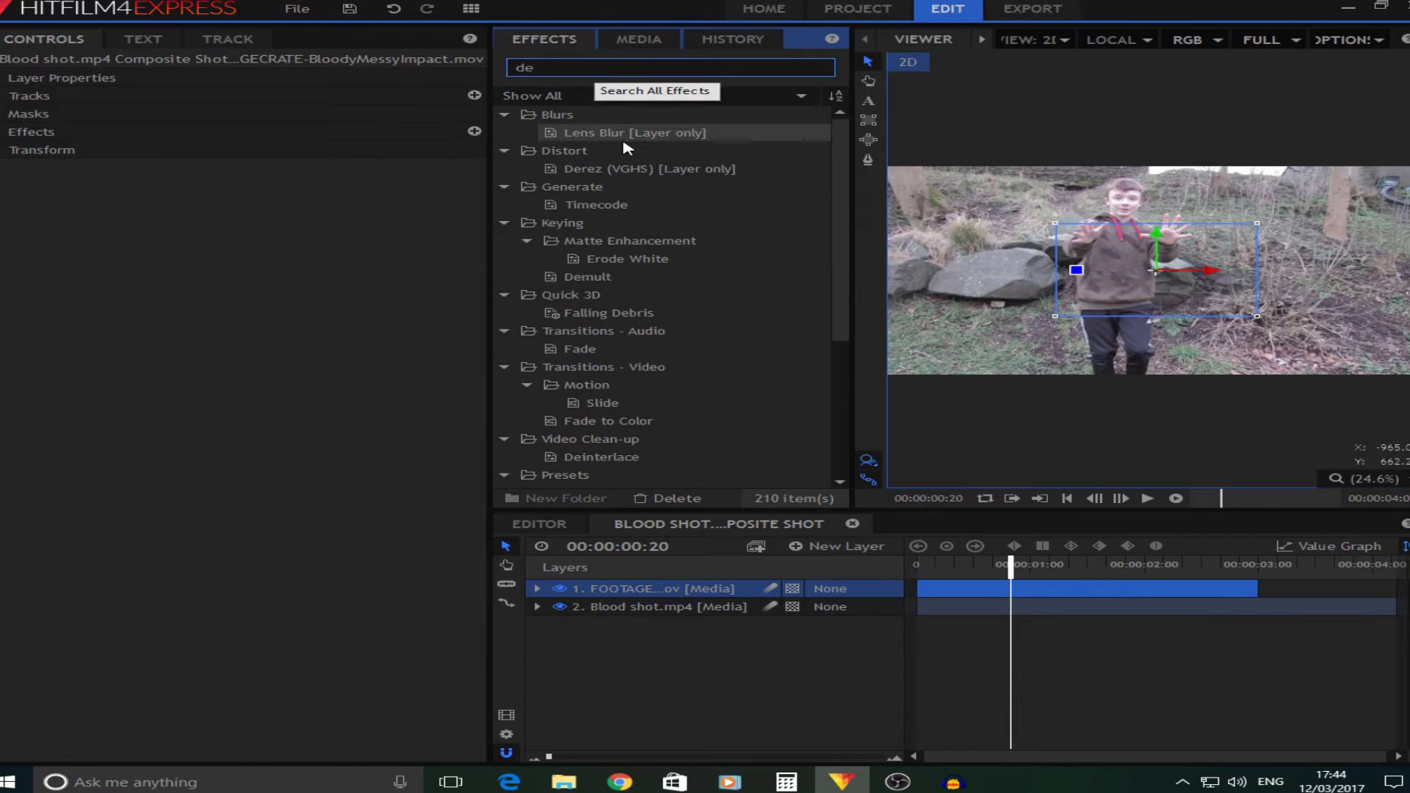
key(BackSpace)
key(BackSpace)
key(BackSpace)
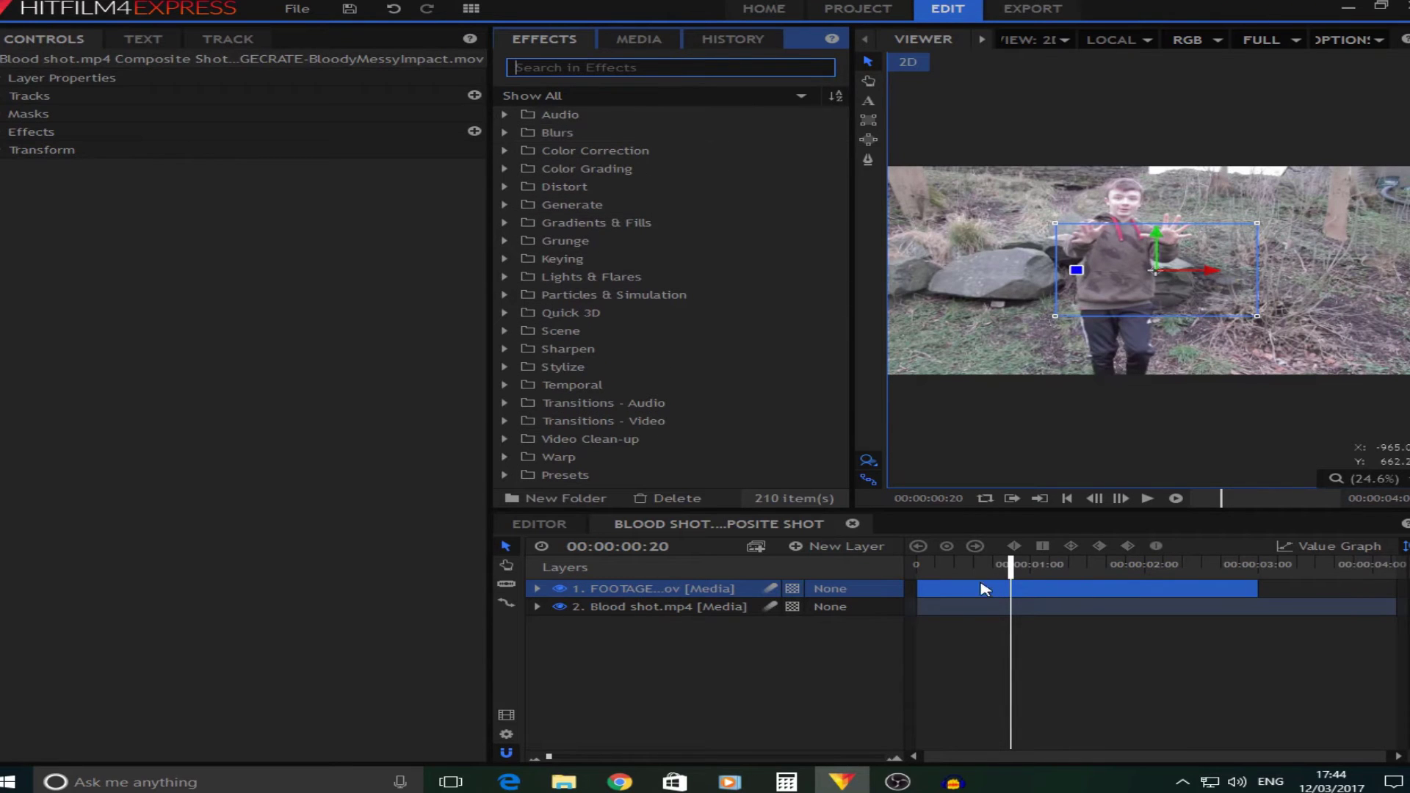
Start the blood impact clip at the frame where the boy raises his hands, around 00:00:03:13.
drag(975, 595, 1339, 577)
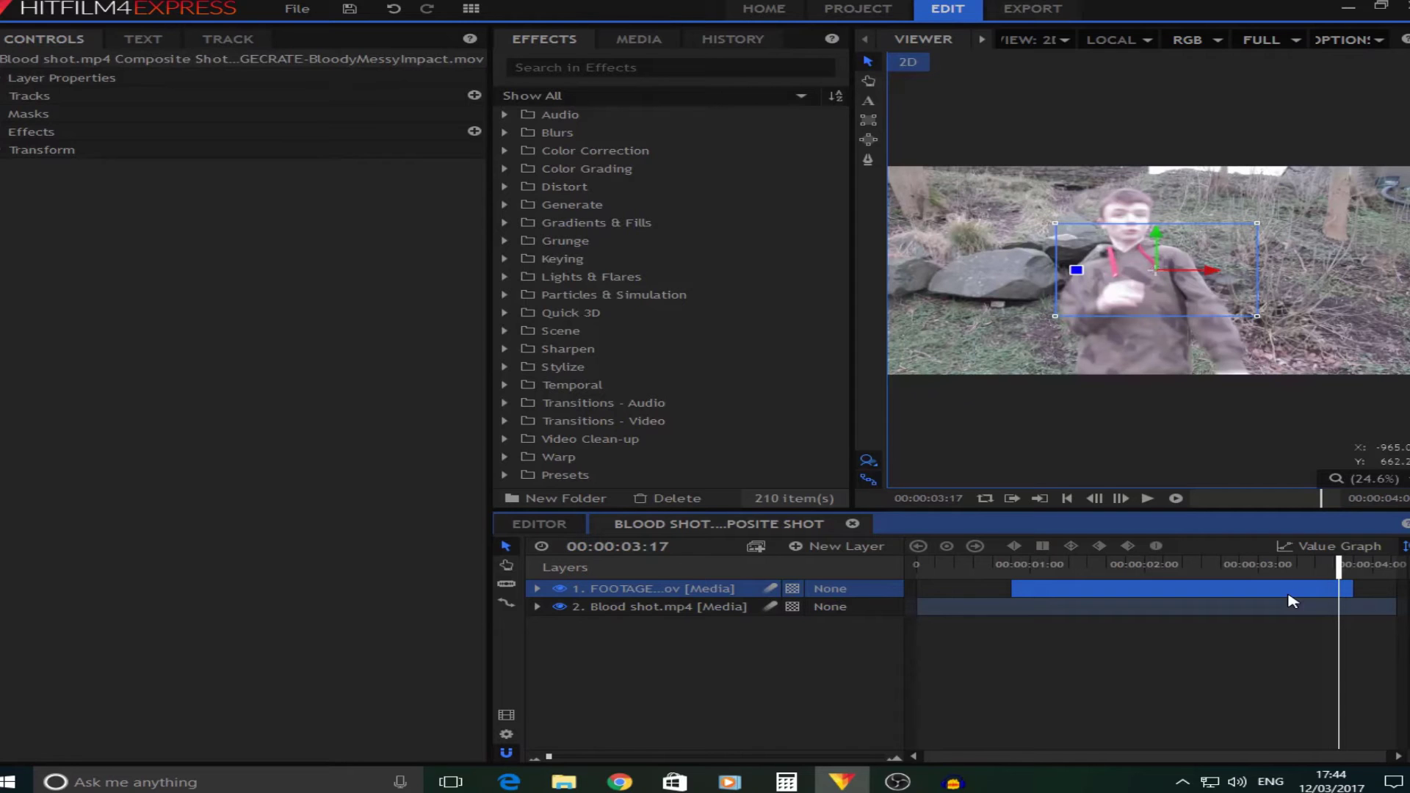
key(Left)
key(Left)
key(Left)
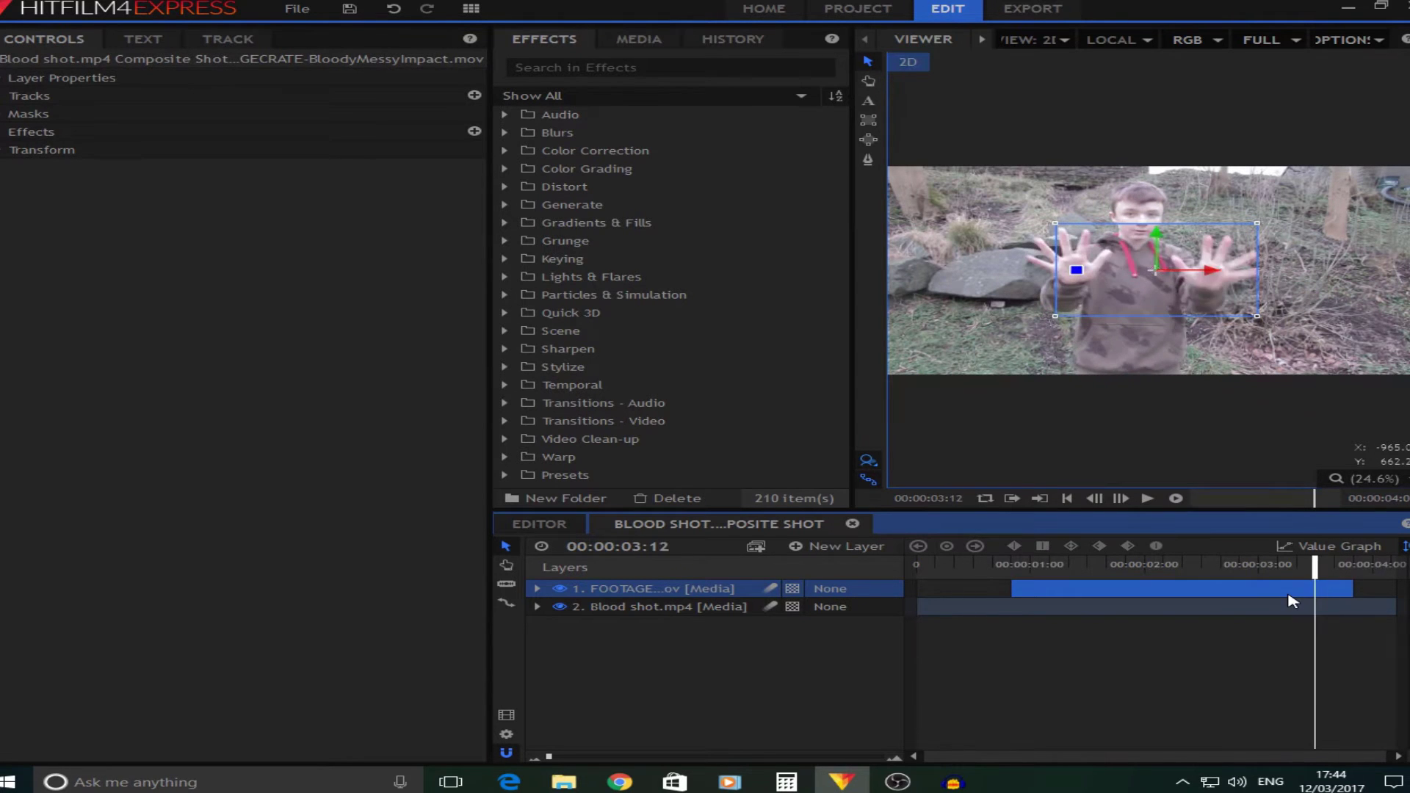
key(Right)
key(Right)
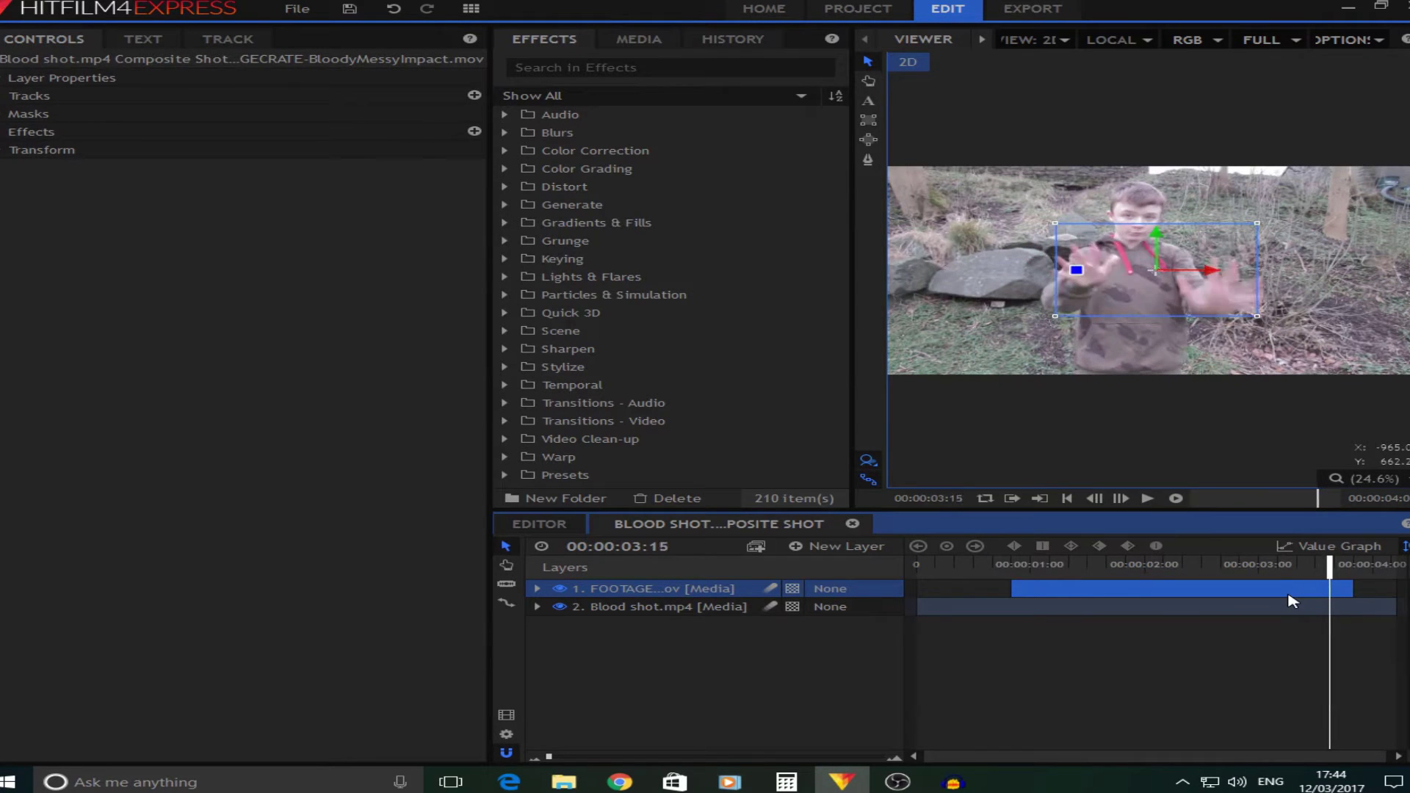
key(Left)
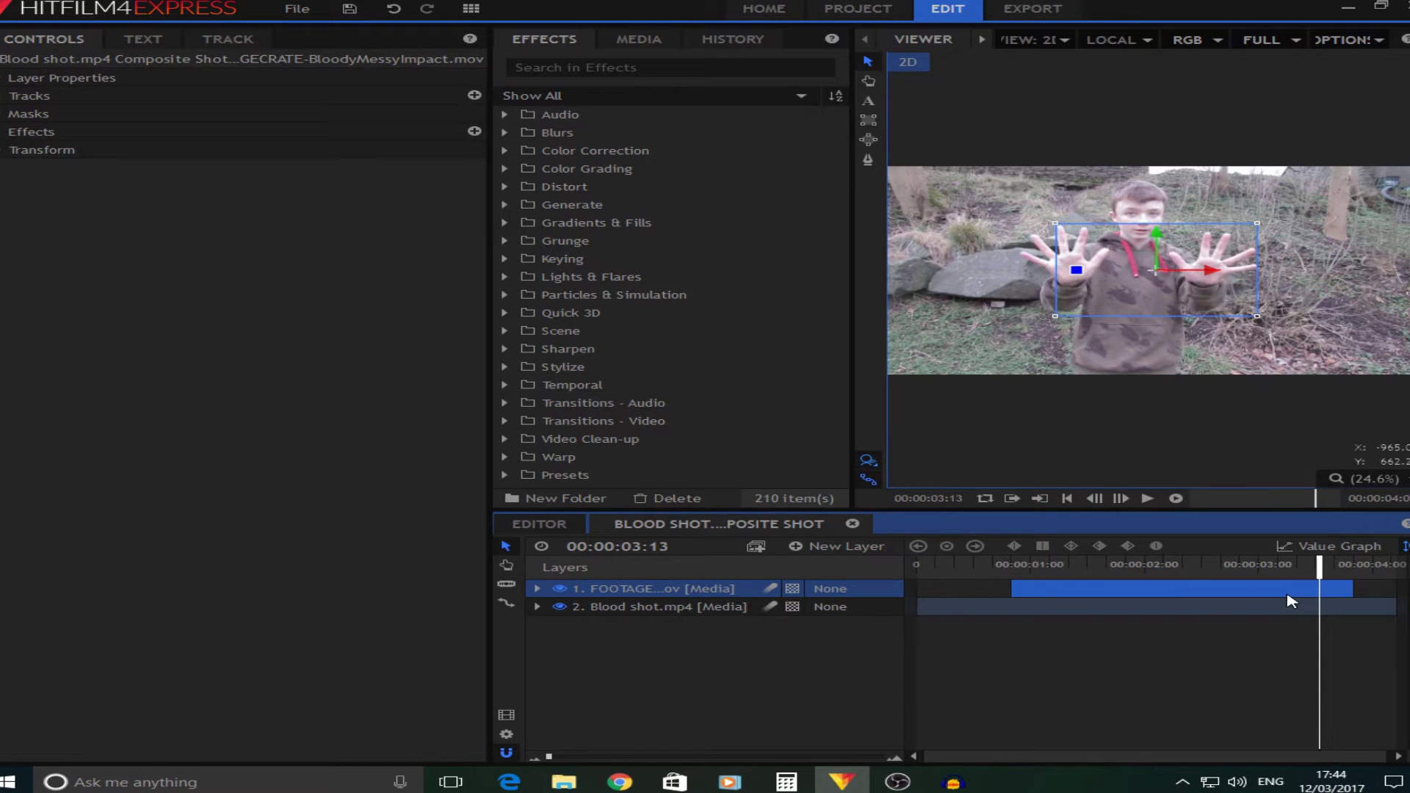
drag(1121, 602, 1406, 602)
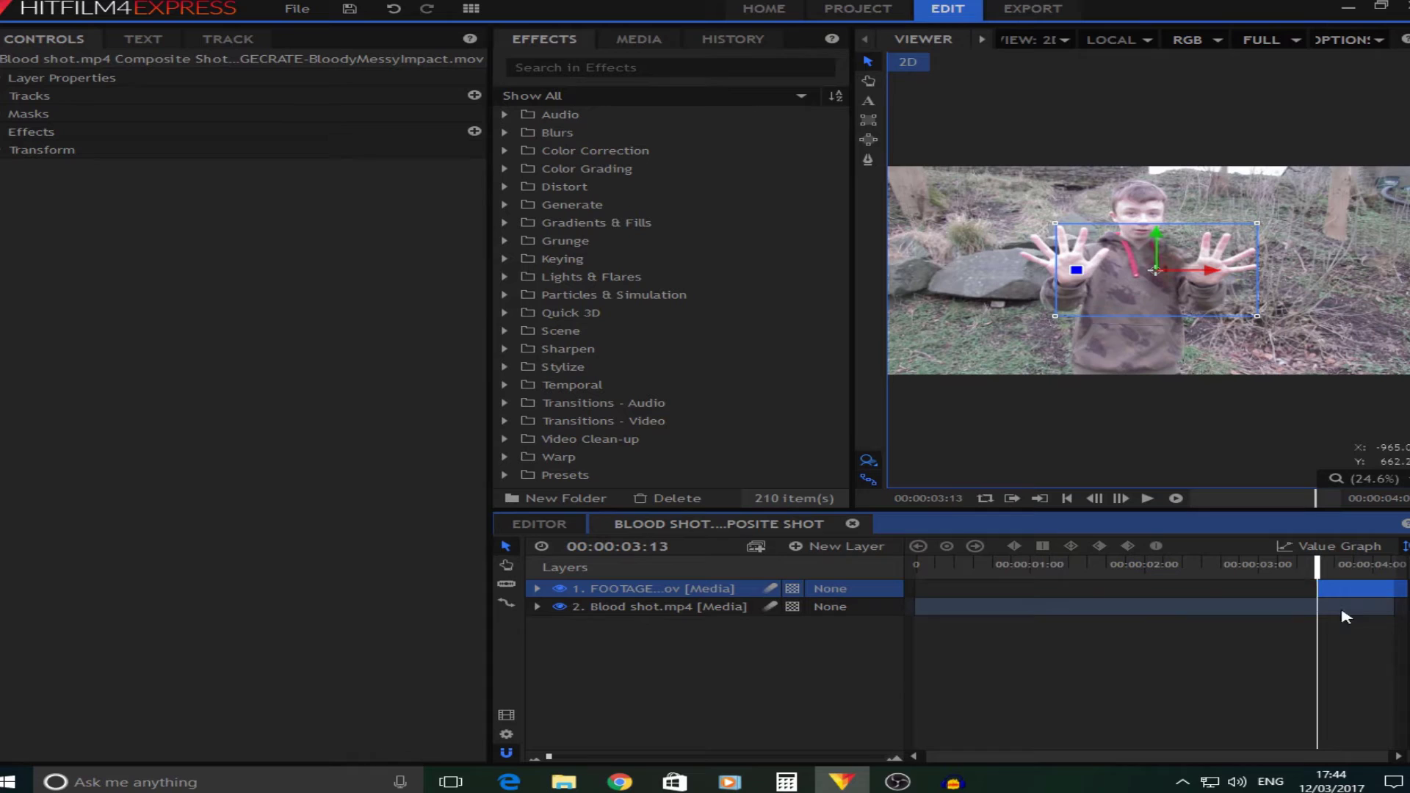
Move the blood impact onto the boy's chest and play the shot to check it.
mouse_move(1152, 293)
mouse_down()
mouse_move(1142, 303)
mouse_move(1122, 283)
mouse_move(1134, 245)
mouse_move(1146, 321)
mouse_up()
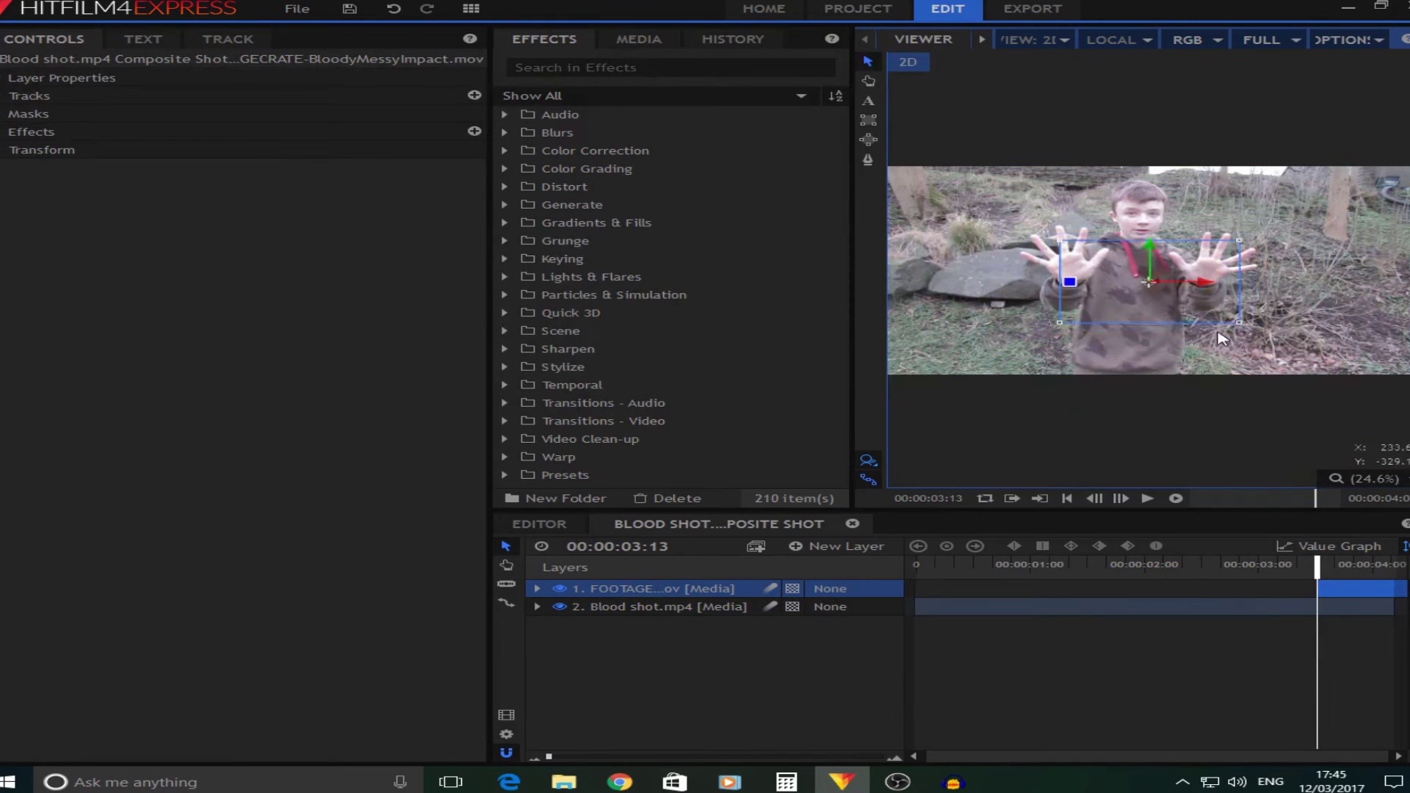
drag(1316, 562, 1218, 563)
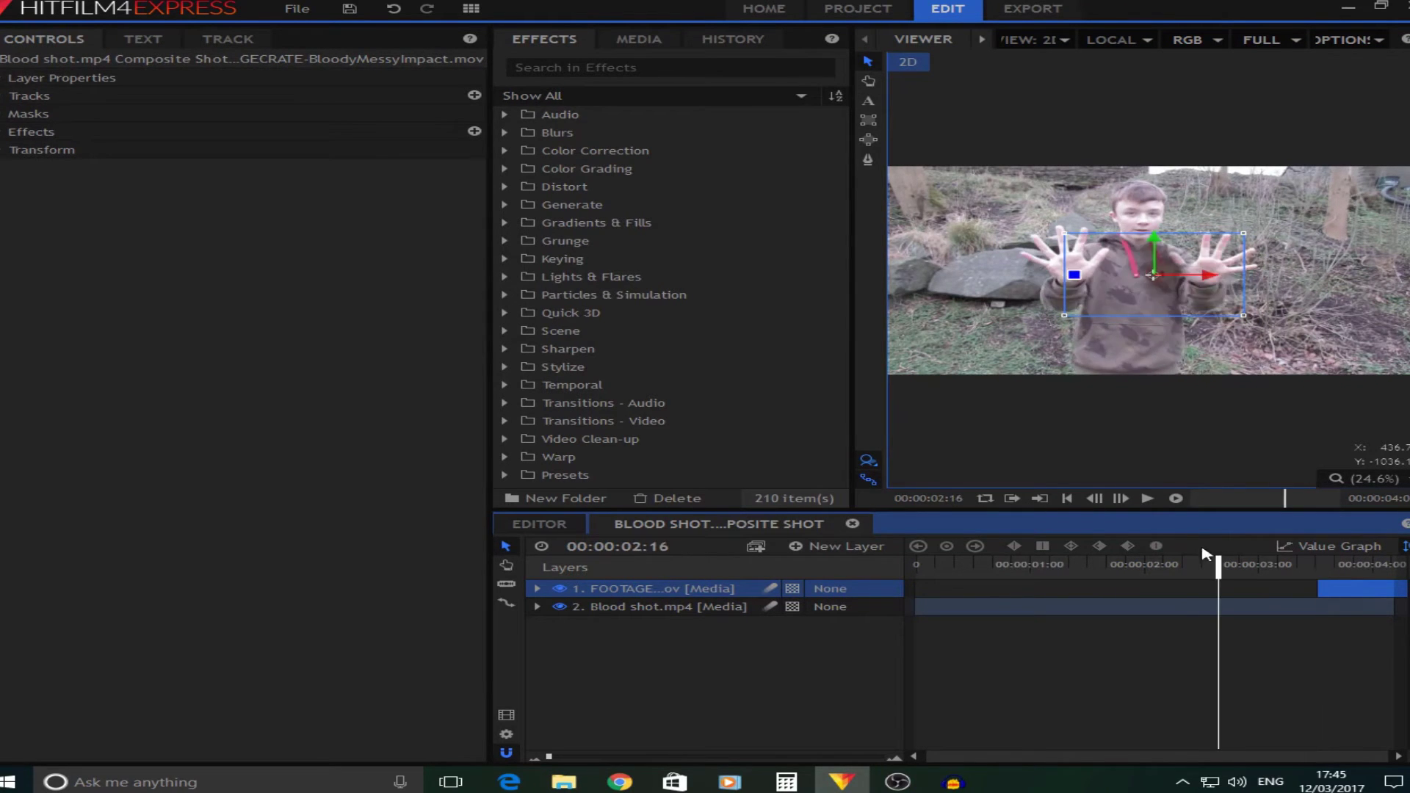
click(1146, 498)
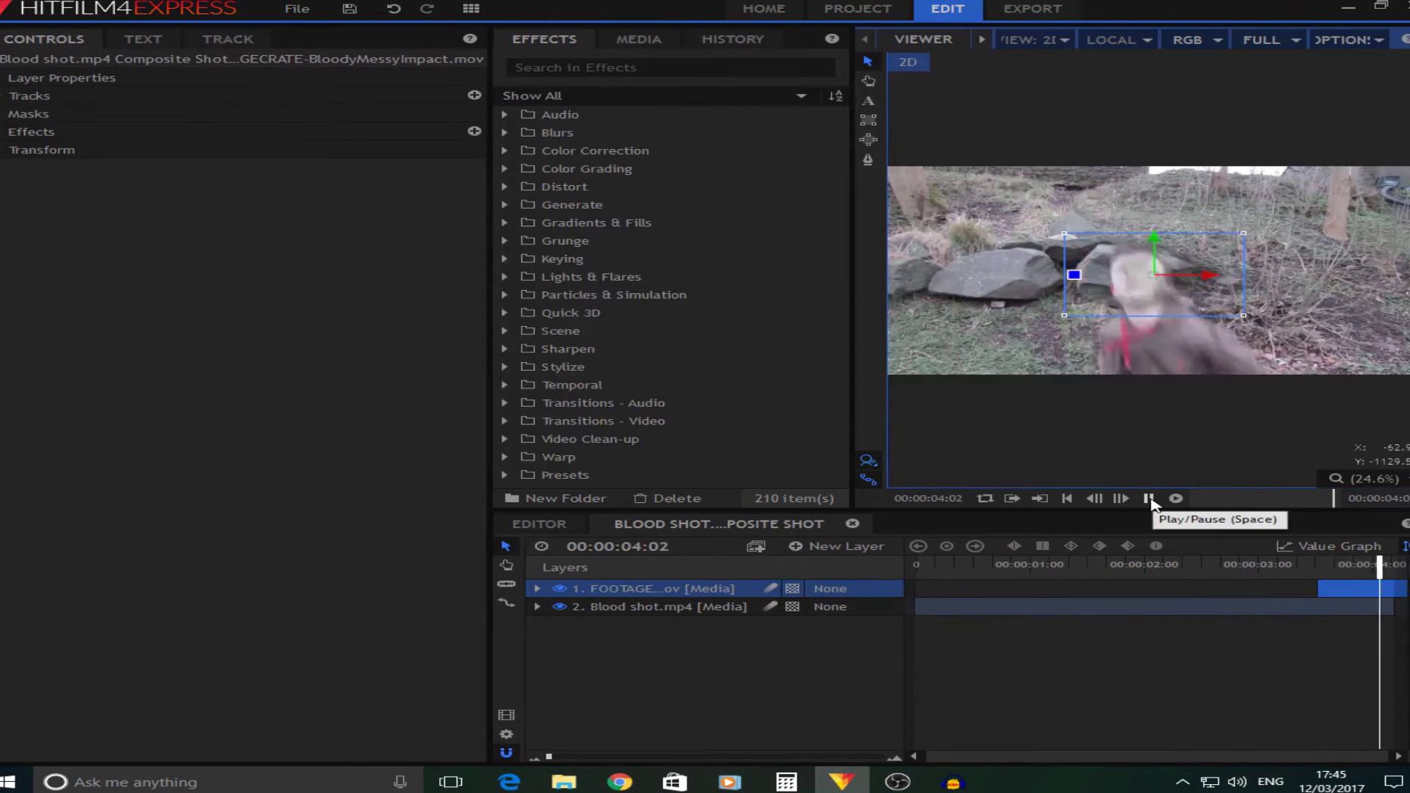
click(1148, 499)
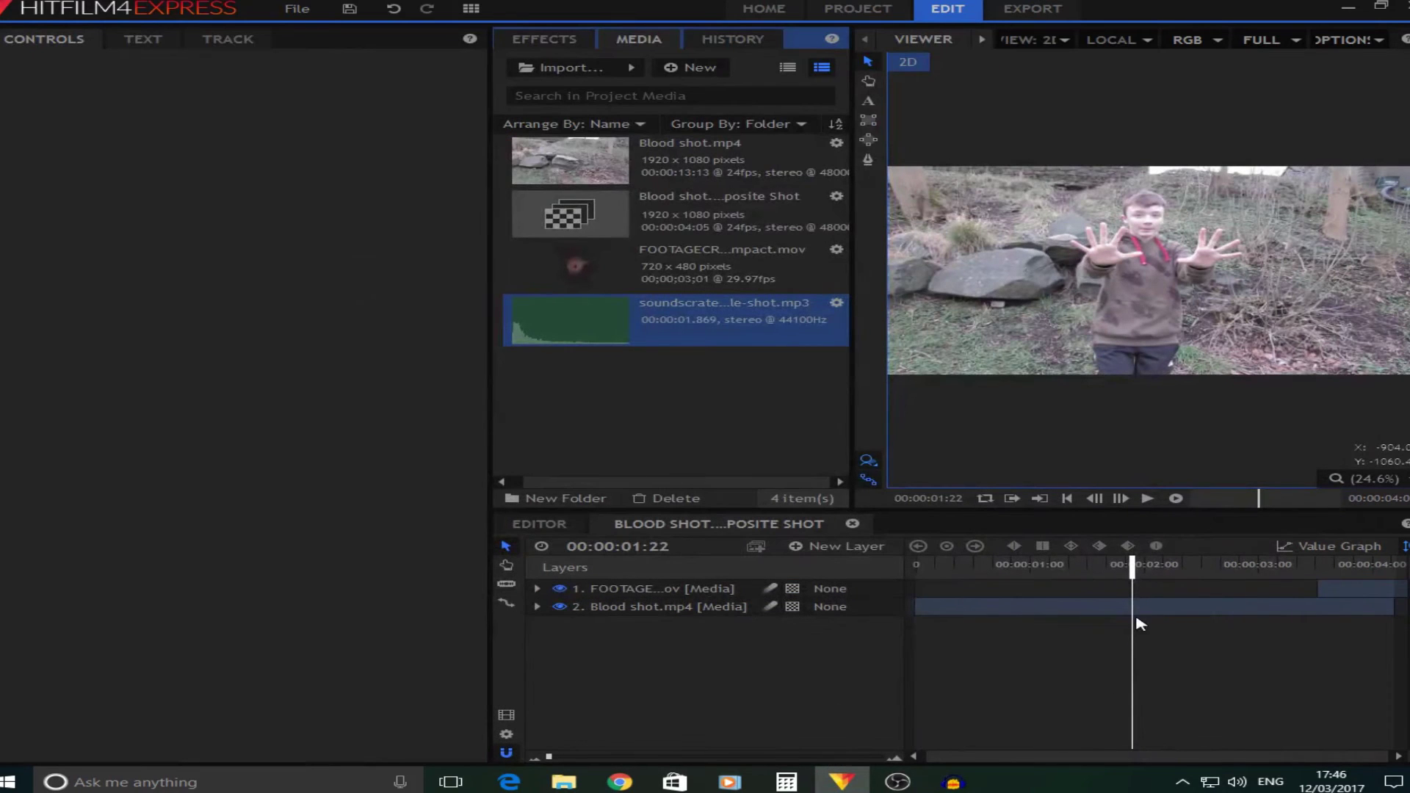
Add the soundscrate gunshot mp3 as a layer starting at the impact, around 00:00:03:11.
drag(575, 346, 805, 668)
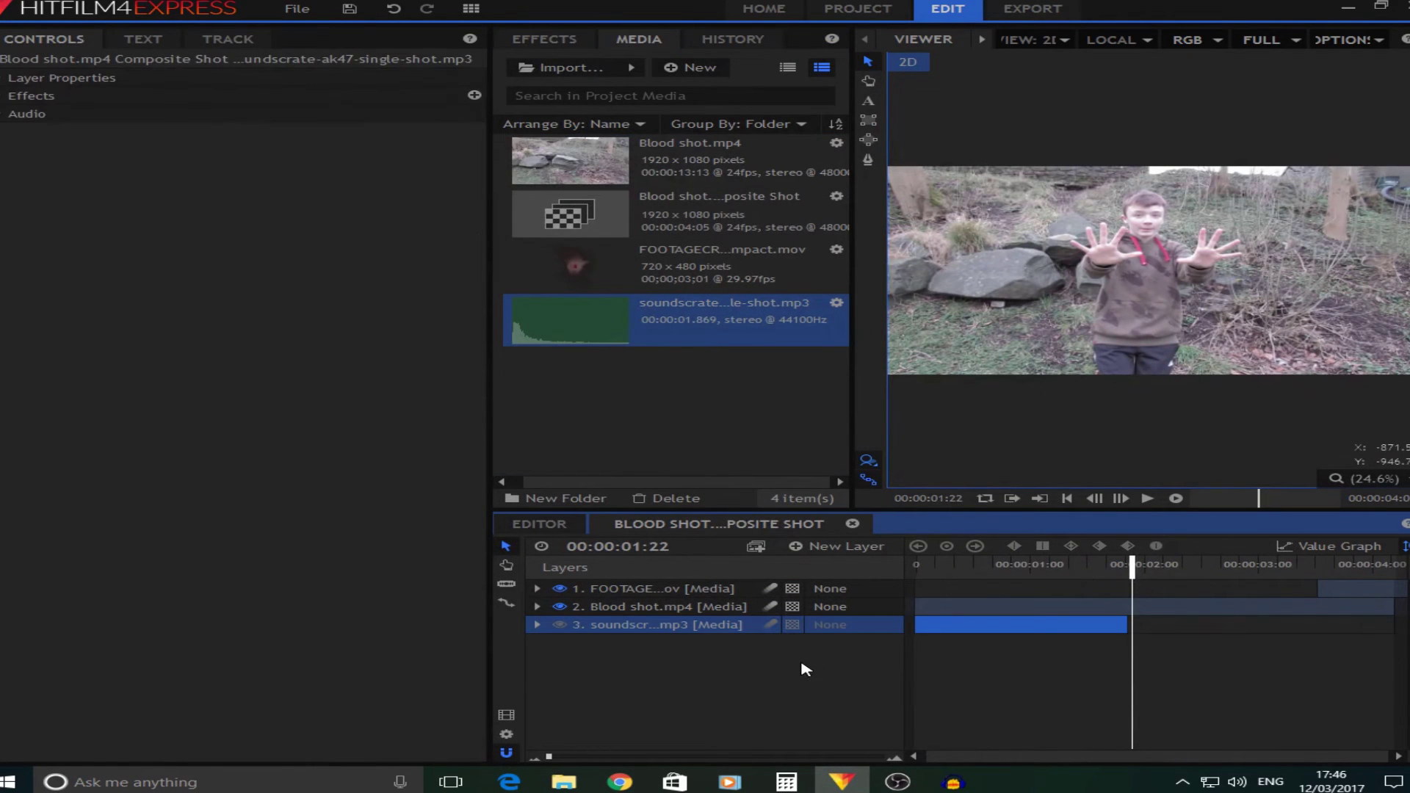
drag(1133, 580, 891, 588)
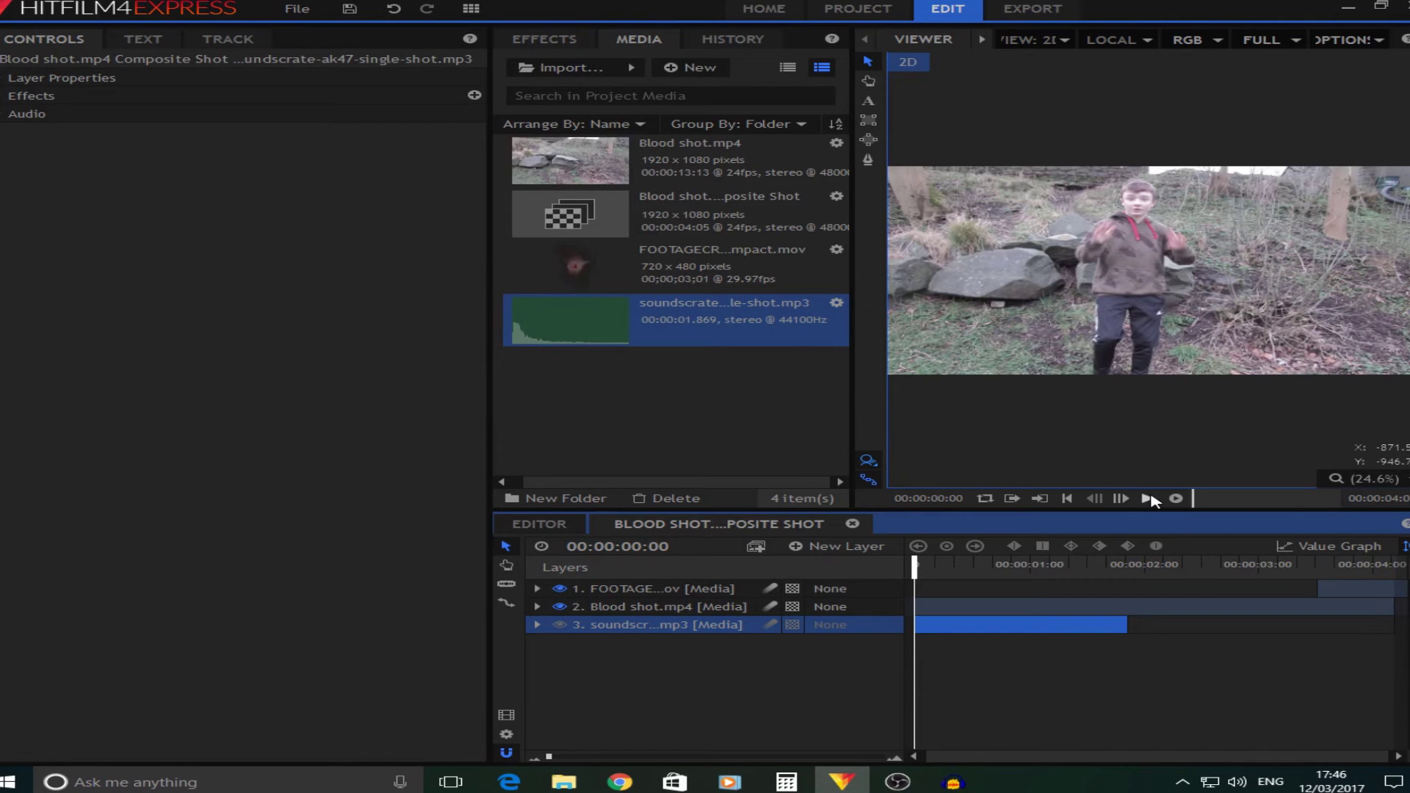
click(1195, 567)
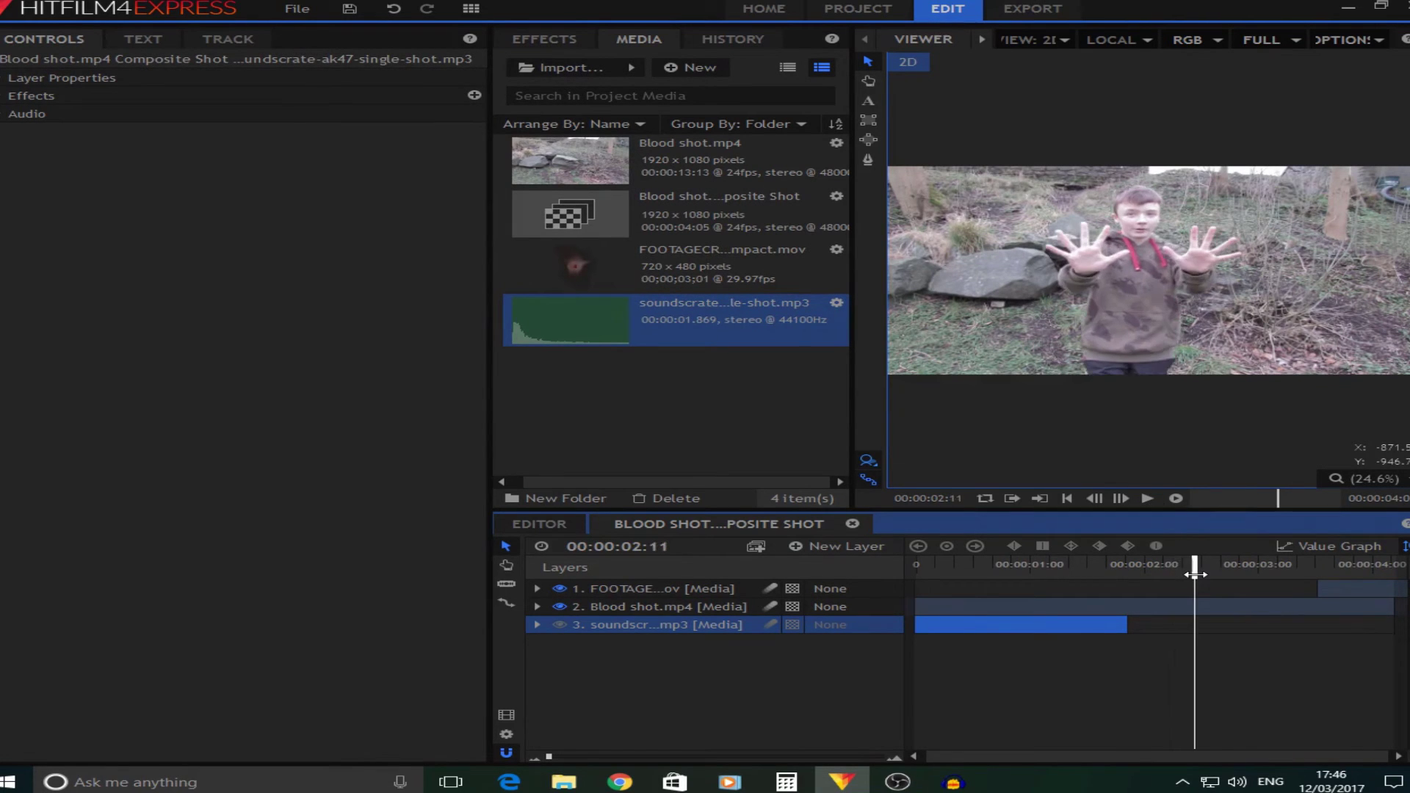
drag(1189, 578, 1308, 577)
drag(1092, 626, 1351, 628)
drag(1379, 577, 828, 579)
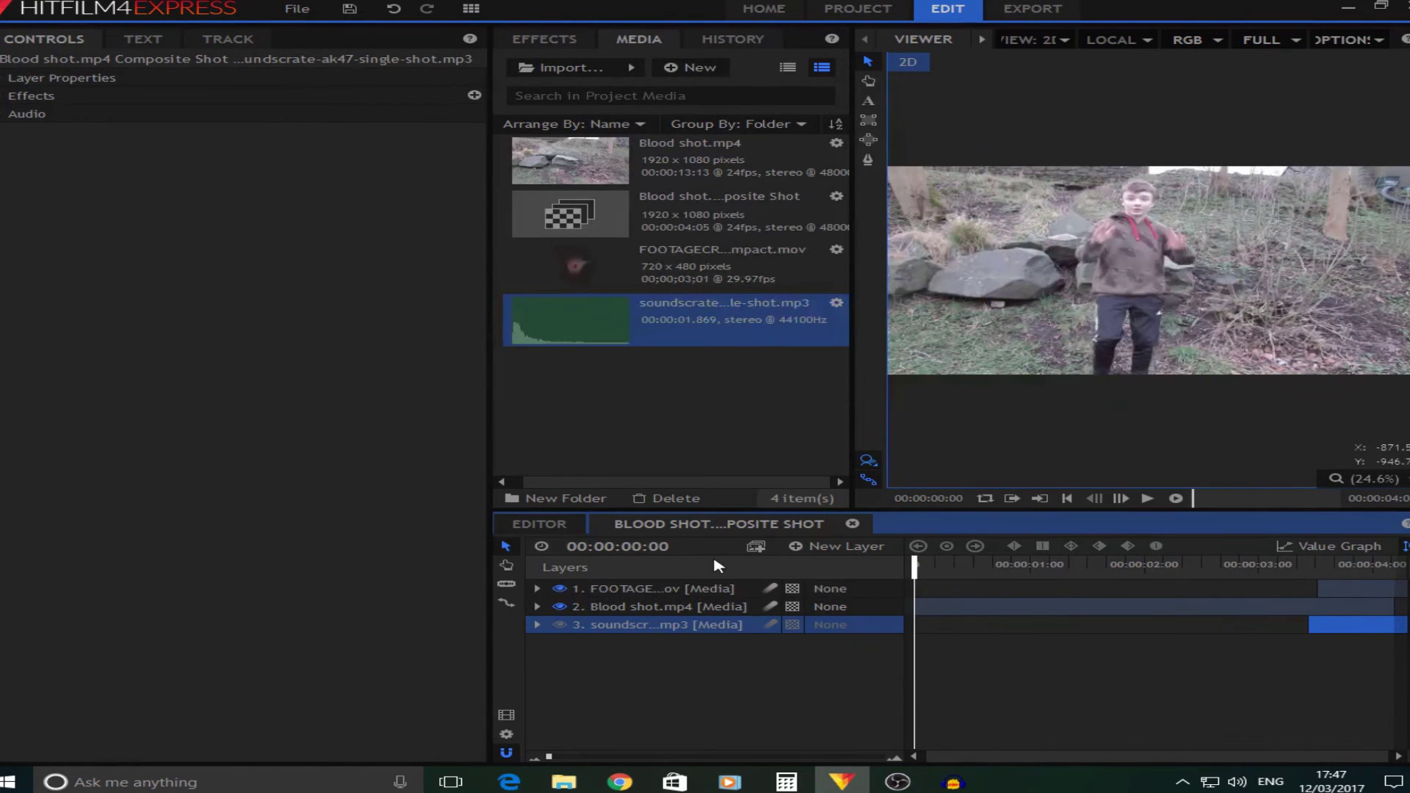
Add a New Grade layer and apply the Teal and Orange preset, found by searching 'tea'.
click(835, 548)
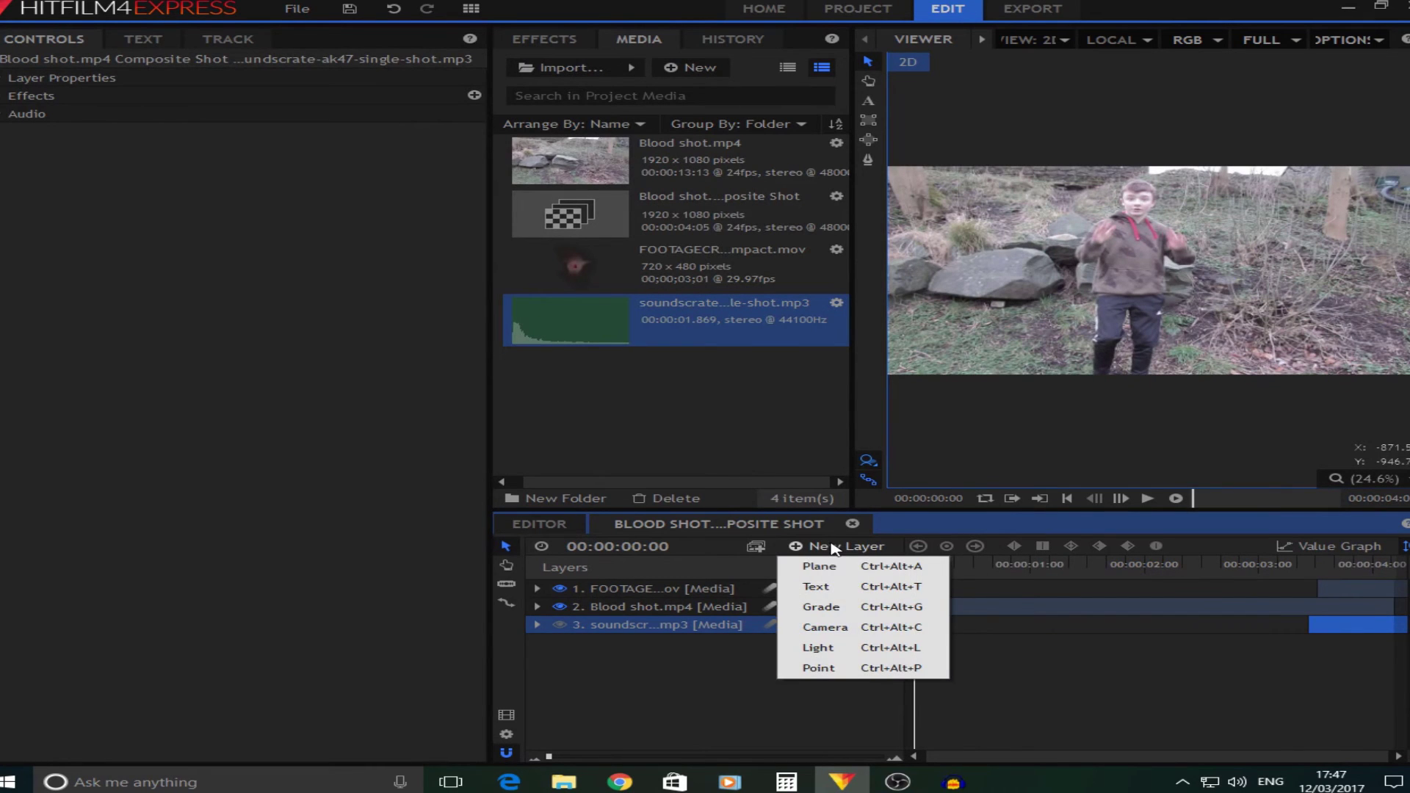
click(848, 608)
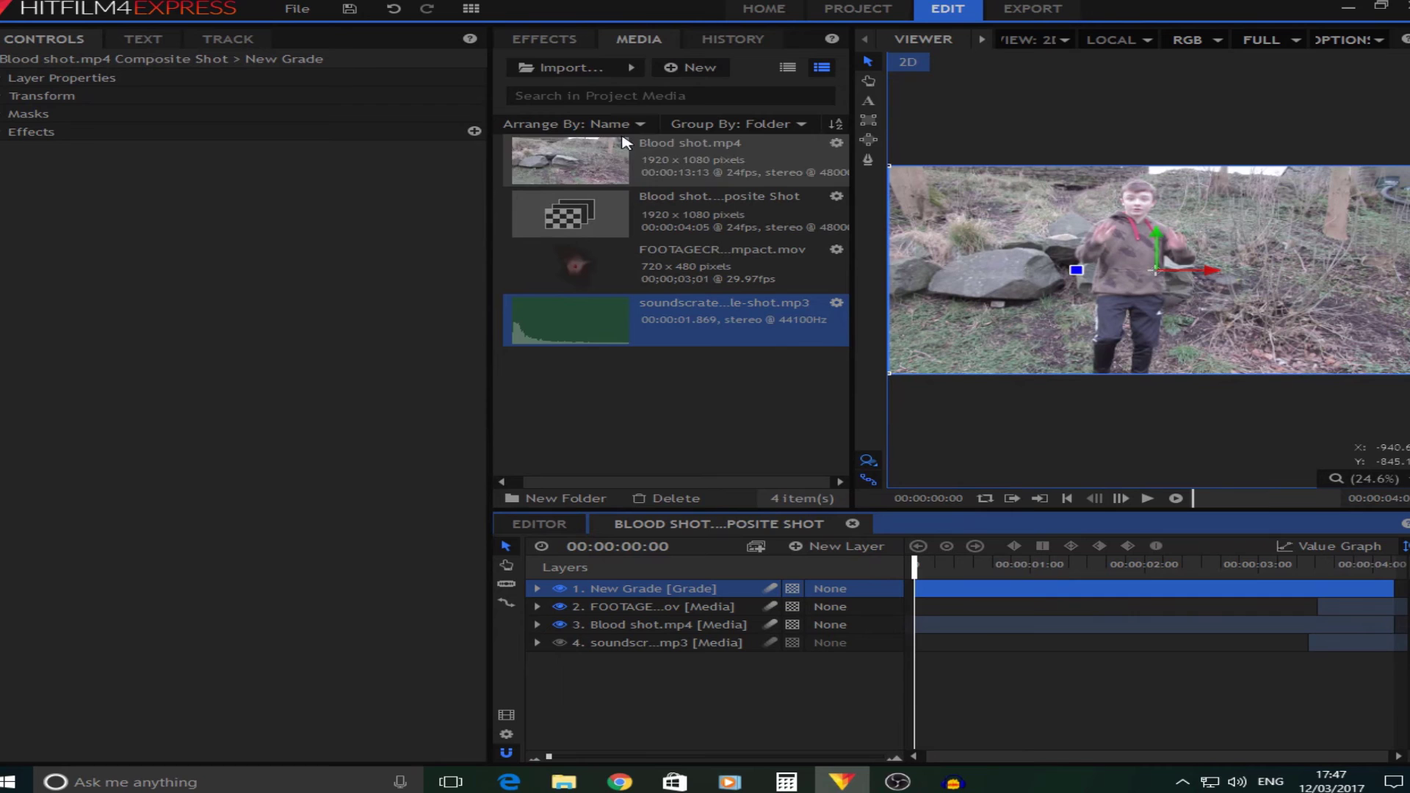
click(552, 42)
click(553, 69)
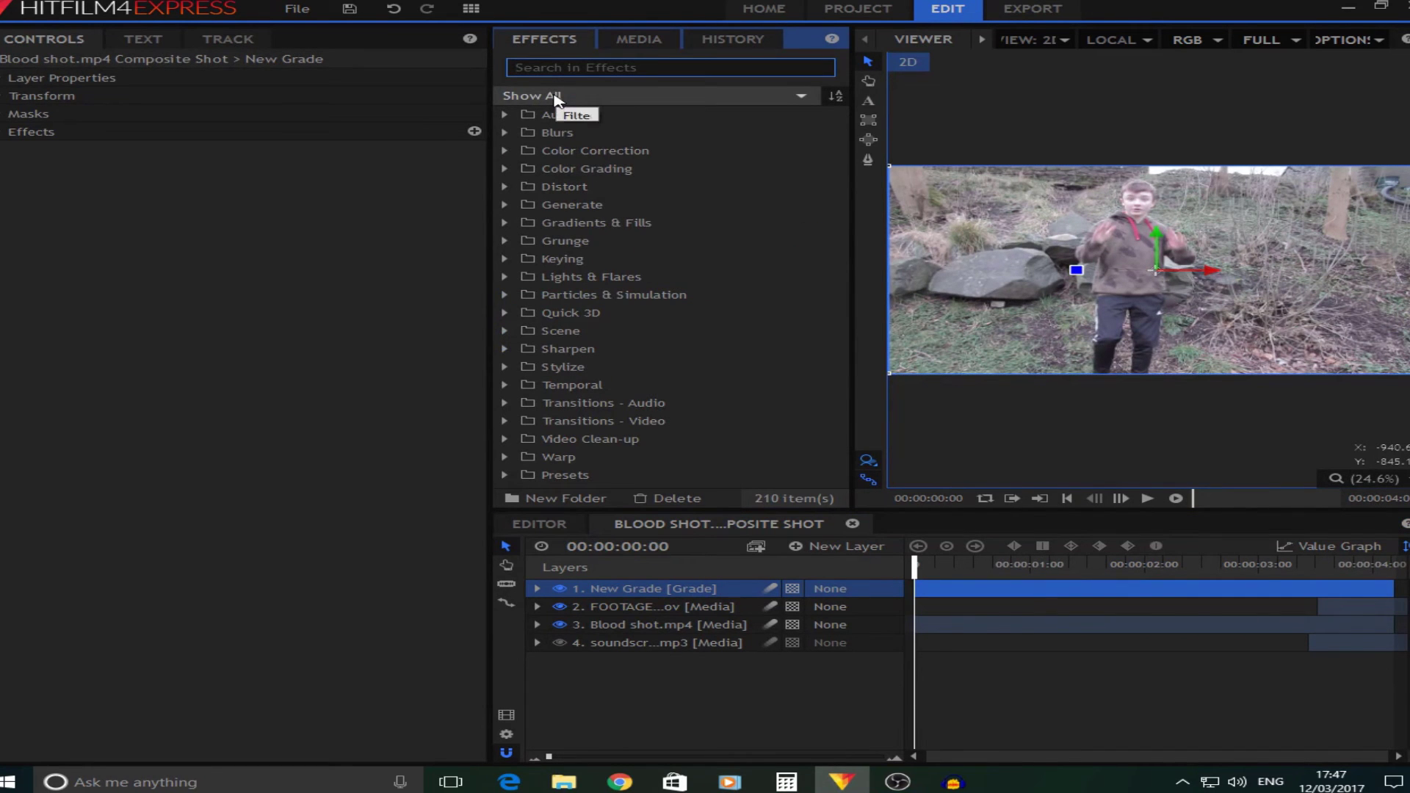
text(tea)
drag(613, 138, 967, 595)
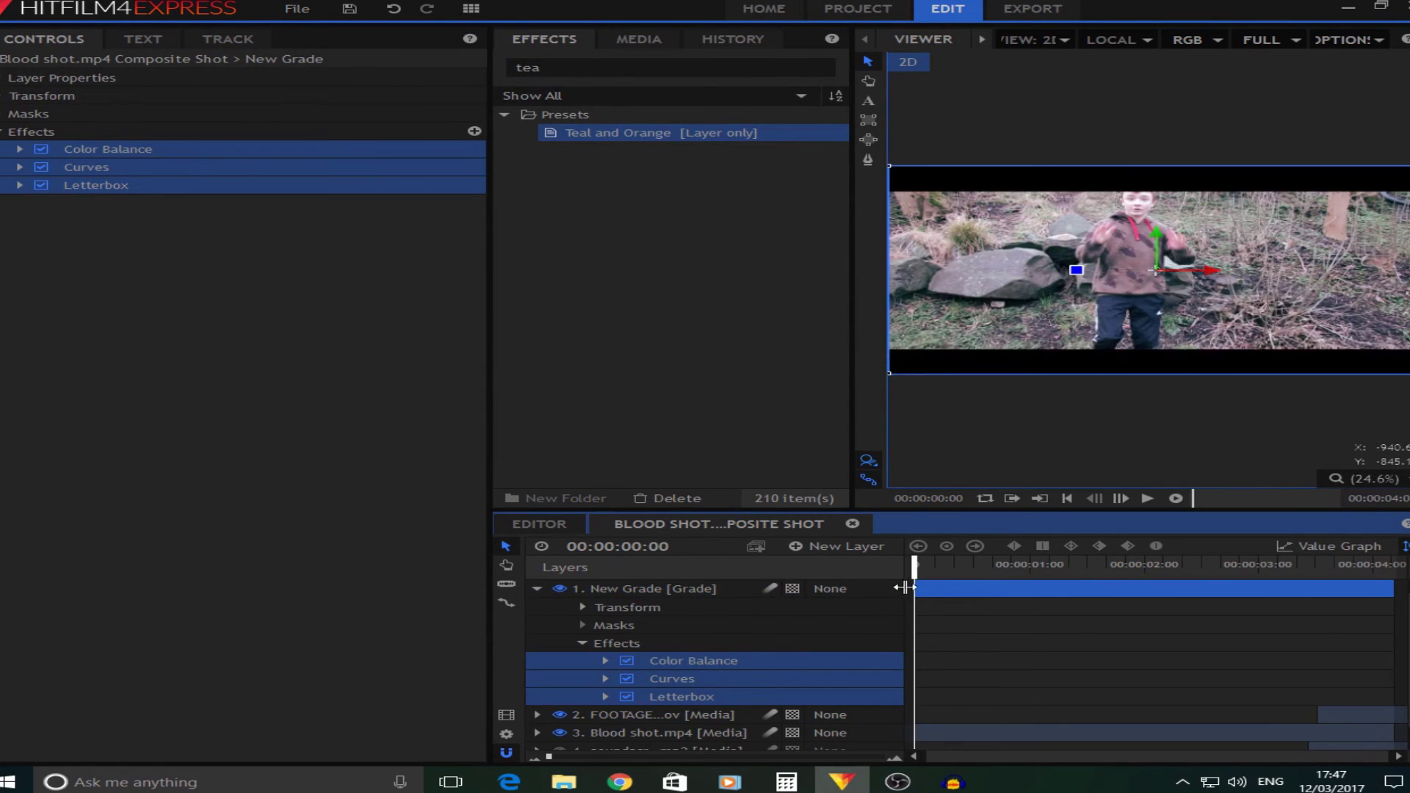